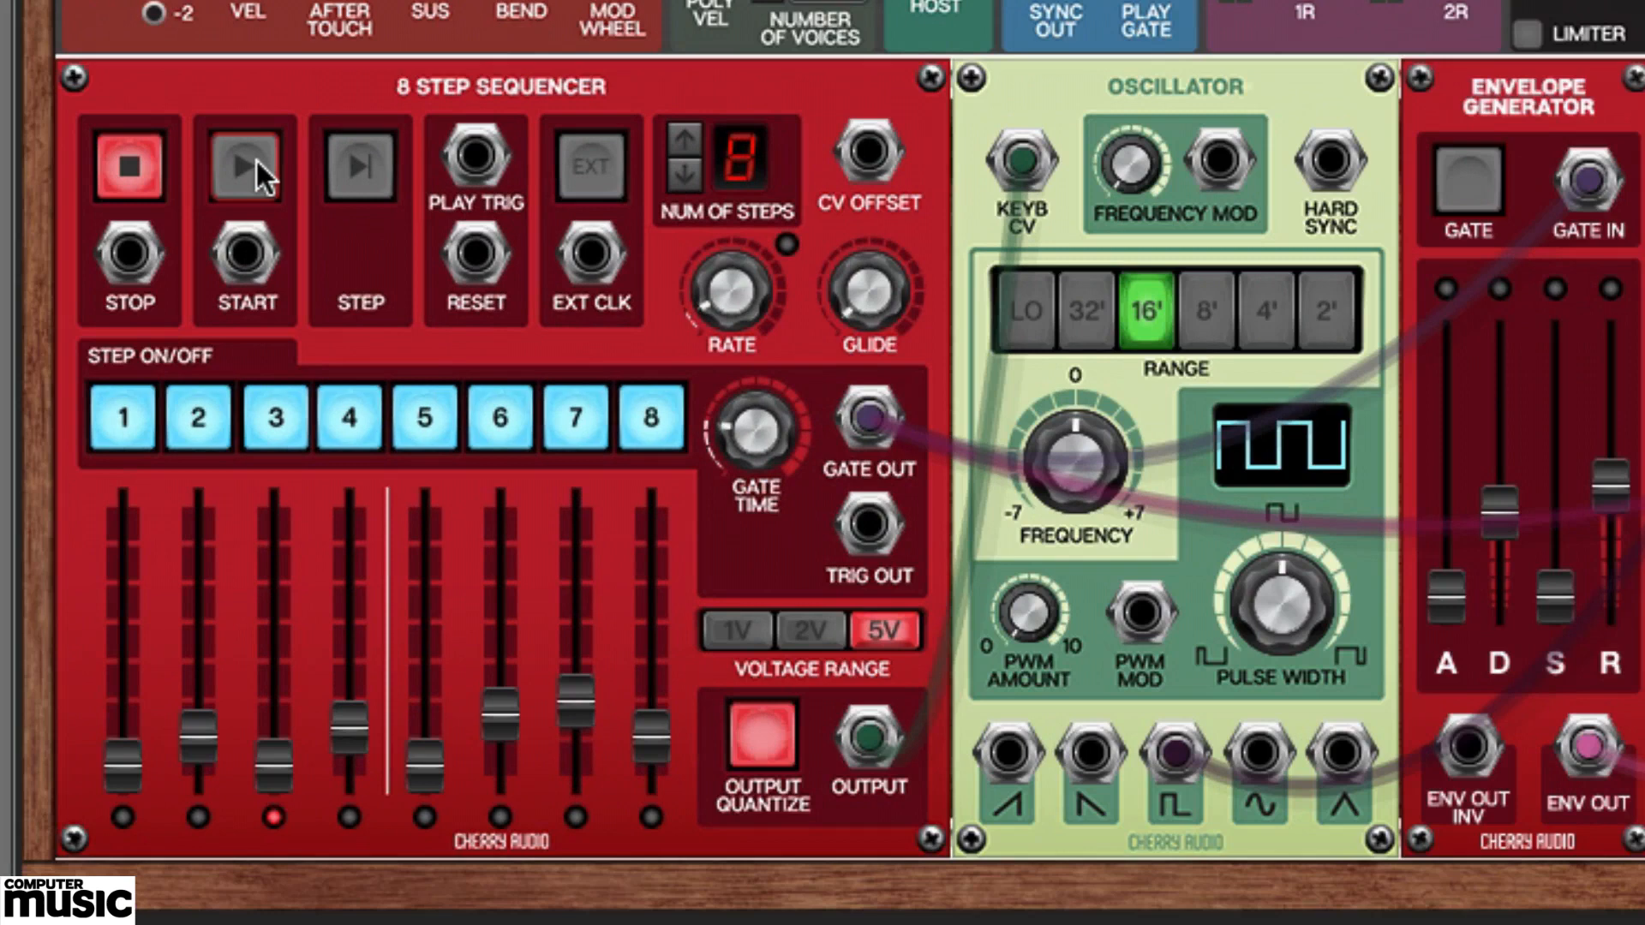
Run the 8 Step Sequencer, set its internal clock rate to 60 bpm, and stop it.
{"action": "left_click", "coordinate": [255, 159]}
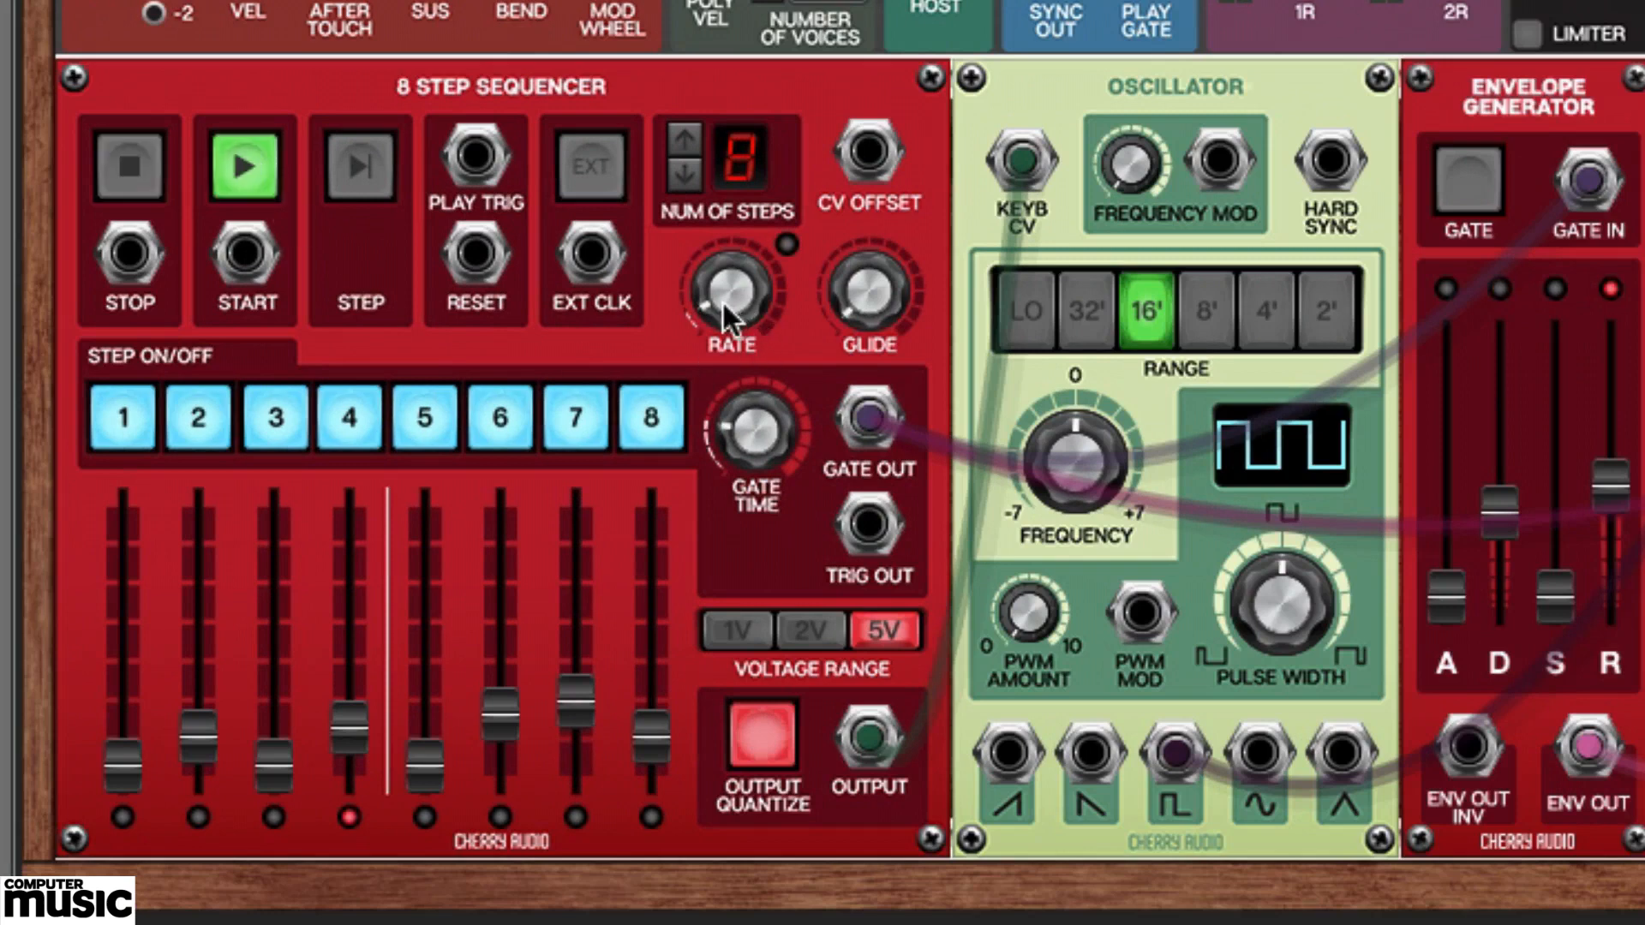
{"action": "left_click_drag", "start_coordinate": [721, 291], "coordinate": [704, 265]}
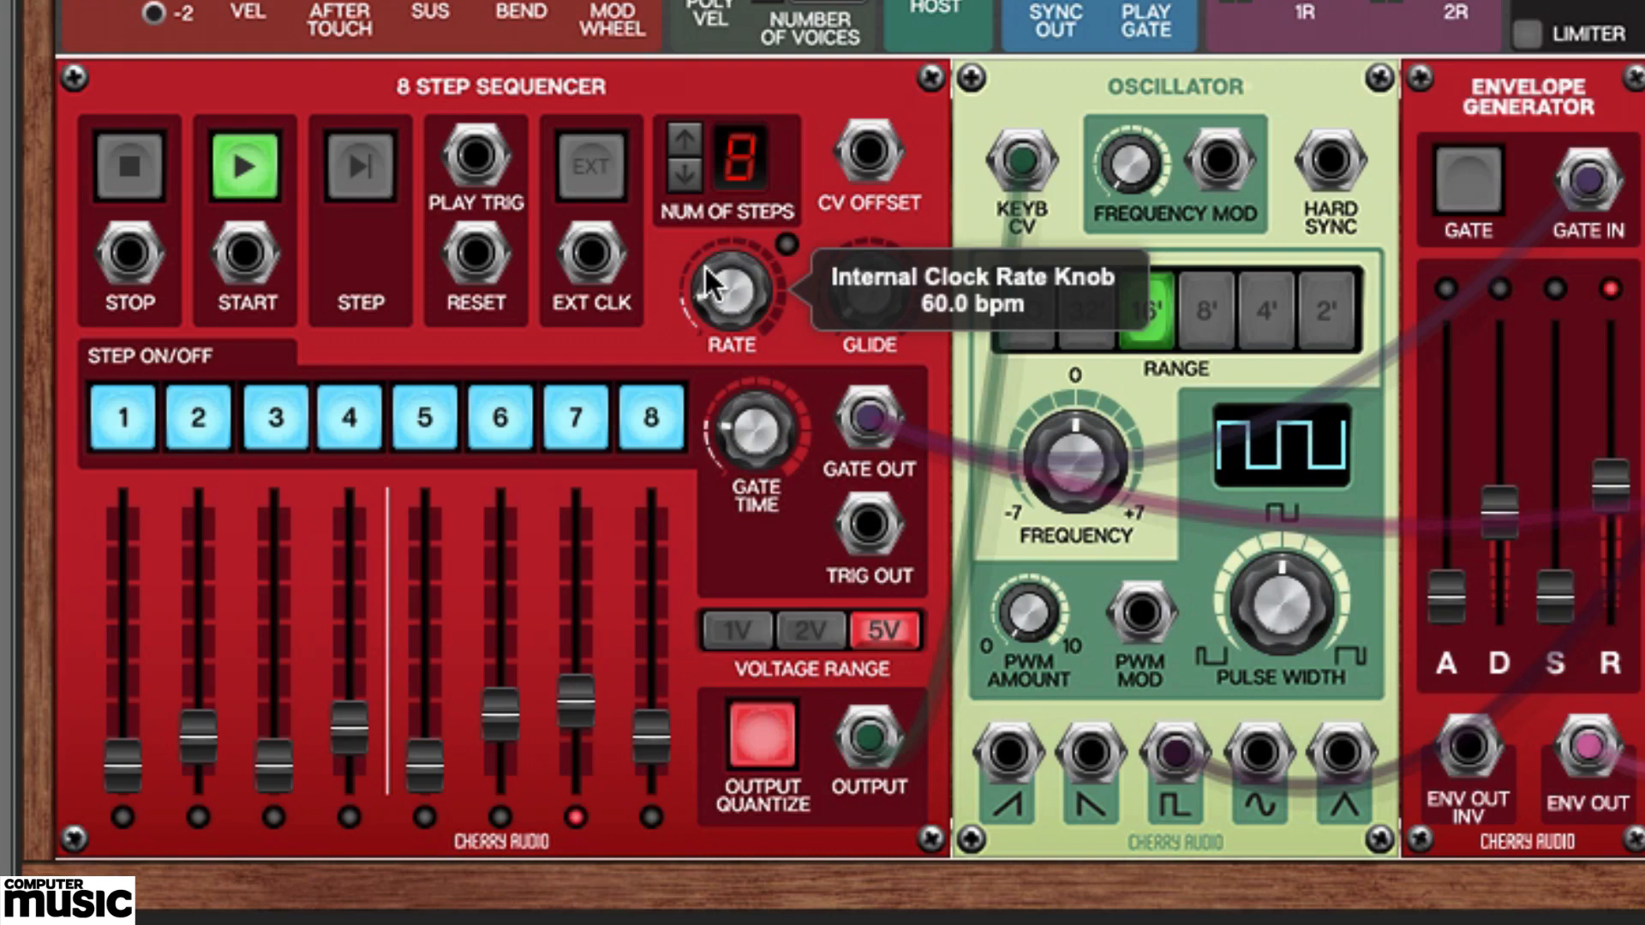
{"action": "left_click", "coordinate": [126, 173]}
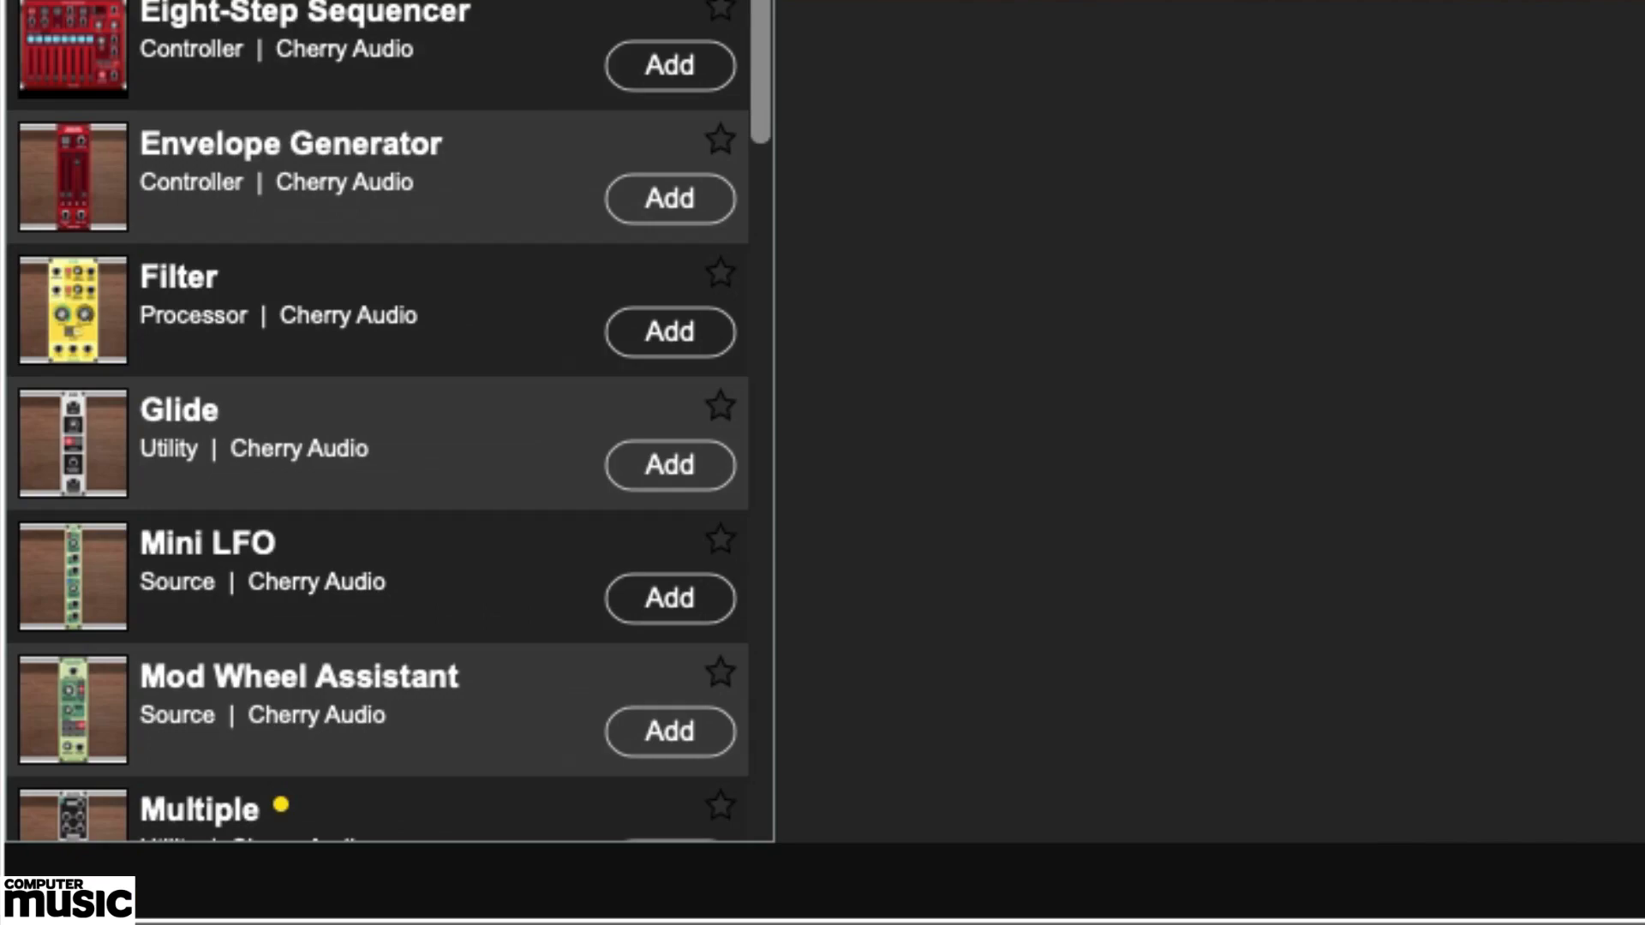
Add a Sync Divider module and place it directly before the 8 Step Sequencer in the first cabinet row.
{"action": "left_click_drag", "start_coordinate": [762, 2], "coordinate": [768, 59]}
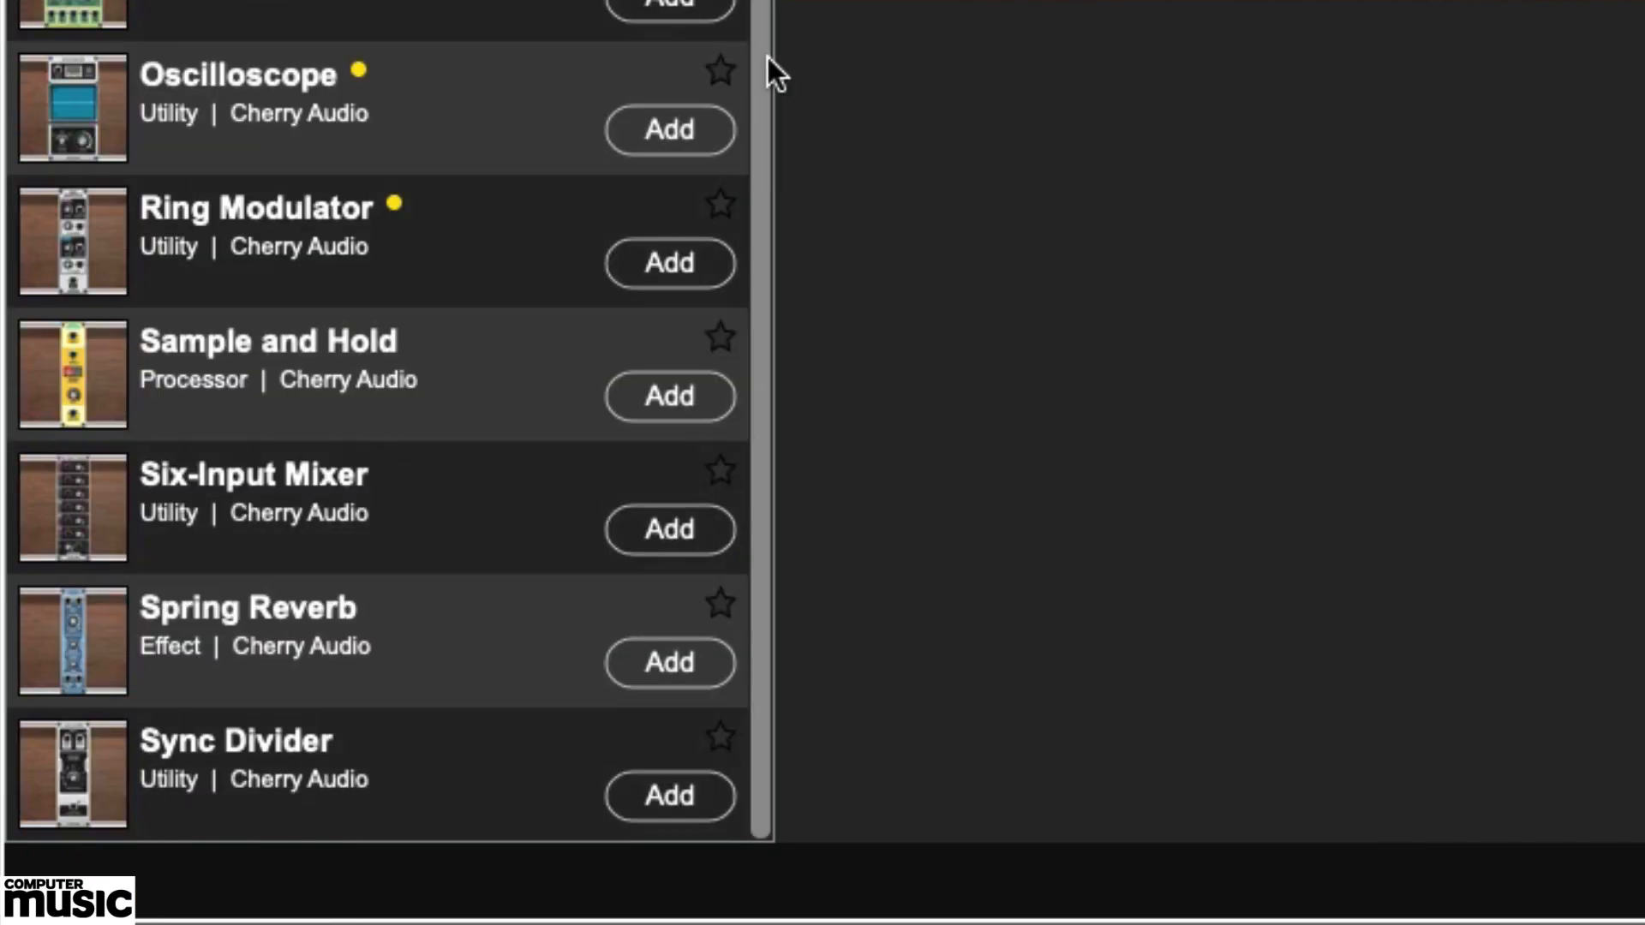
{"action": "left_click", "coordinate": [670, 797]}
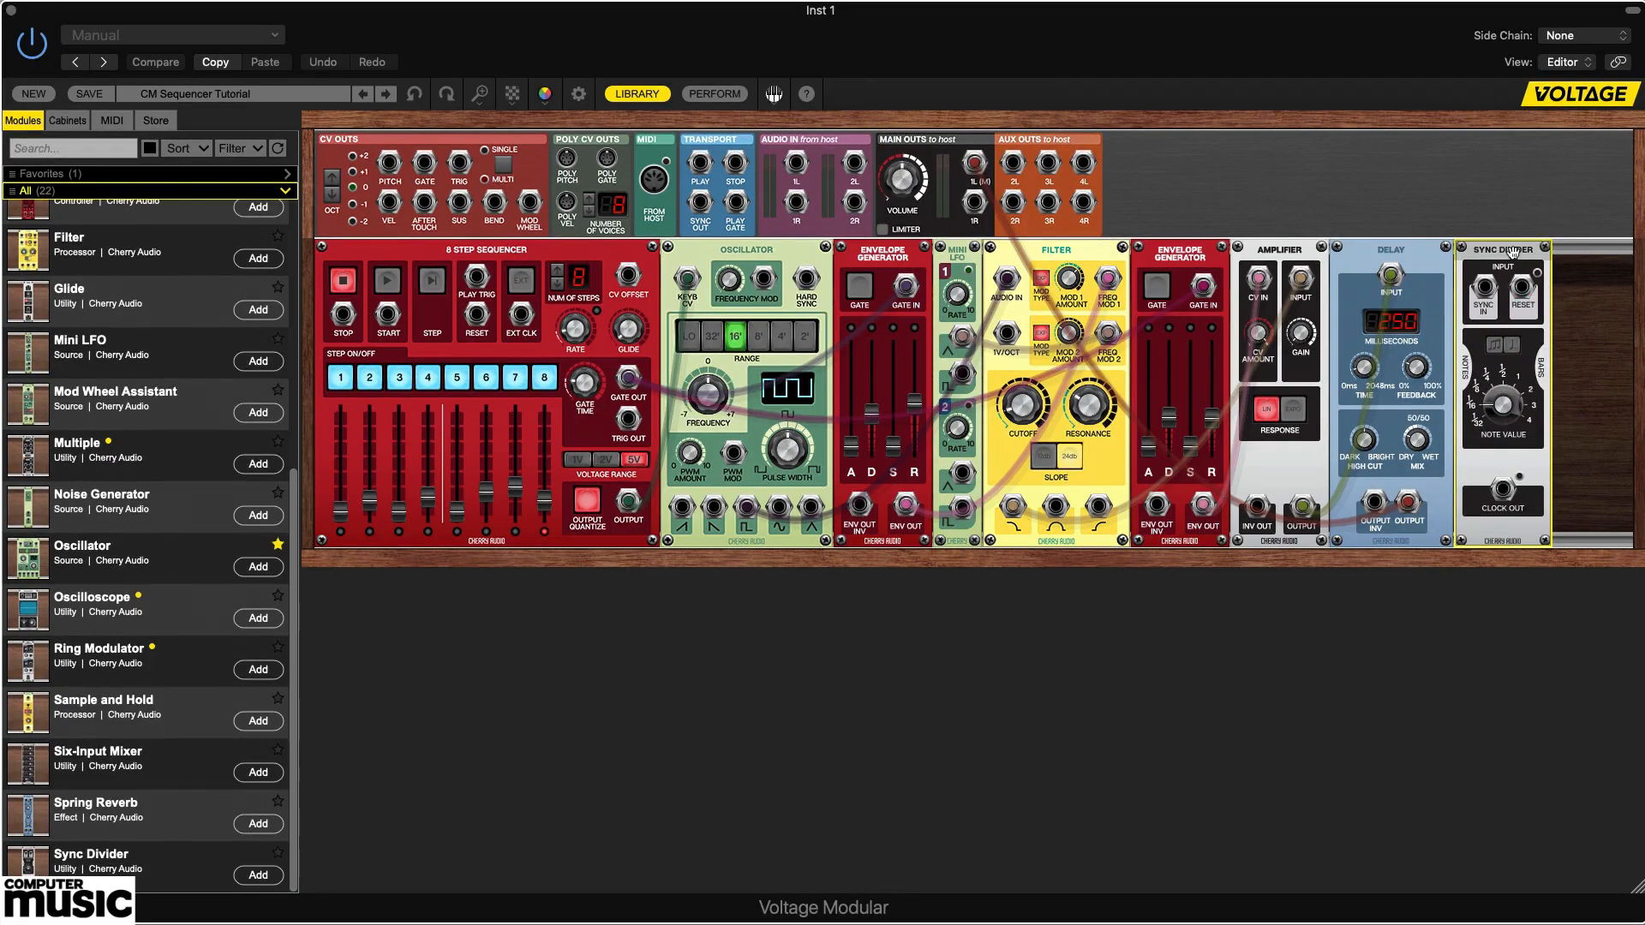
{"action": "left_click_drag", "start_coordinate": [1465, 255], "coordinate": [372, 241]}
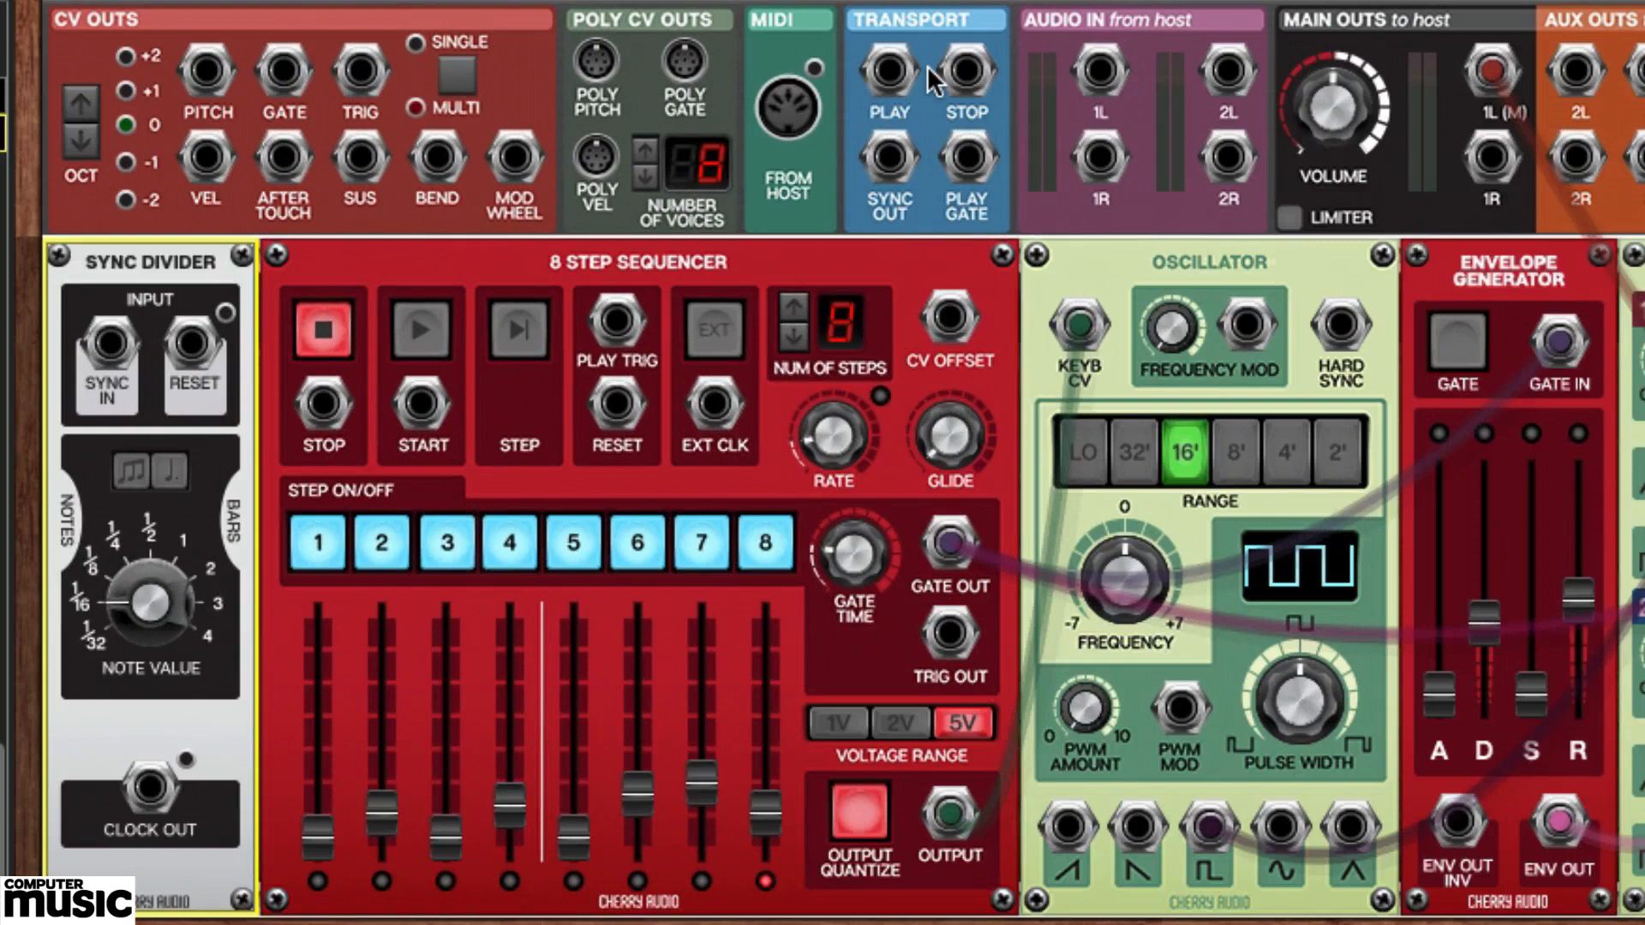
Patch the transport Sync Out to the divider's Sync In and its Clock Out to the sequencer's Ext Clk, with external clocking enabled.
{"action": "left_click_drag", "start_coordinate": [891, 157], "coordinate": [105, 349]}
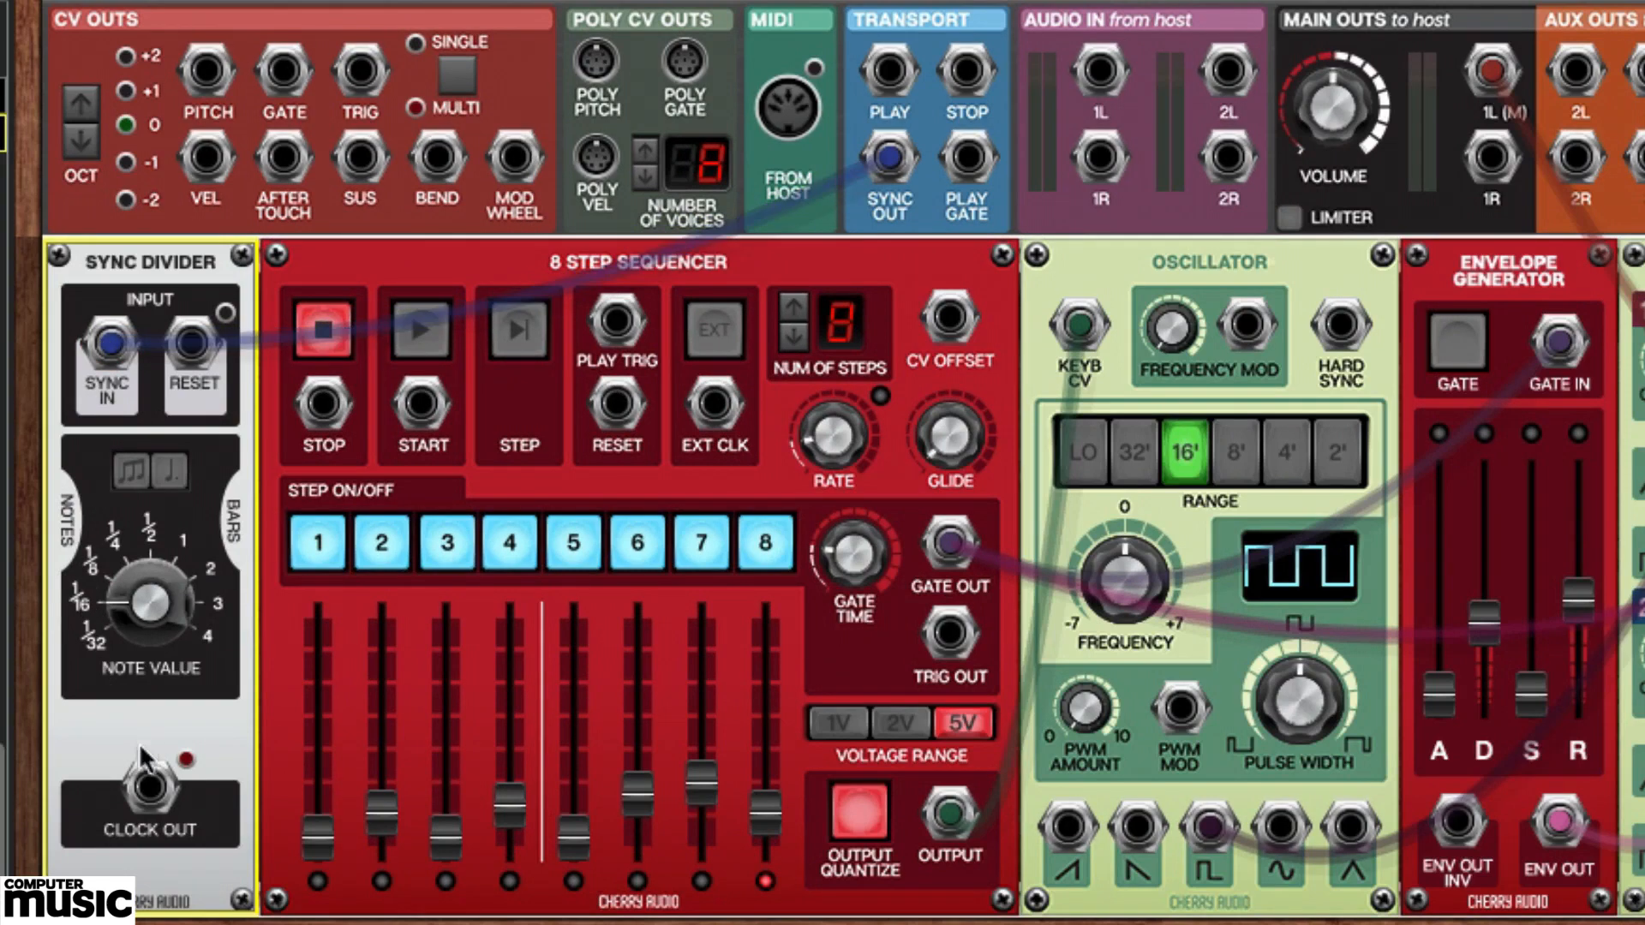
{"action": "left_click_drag", "start_coordinate": [149, 788], "coordinate": [714, 410]}
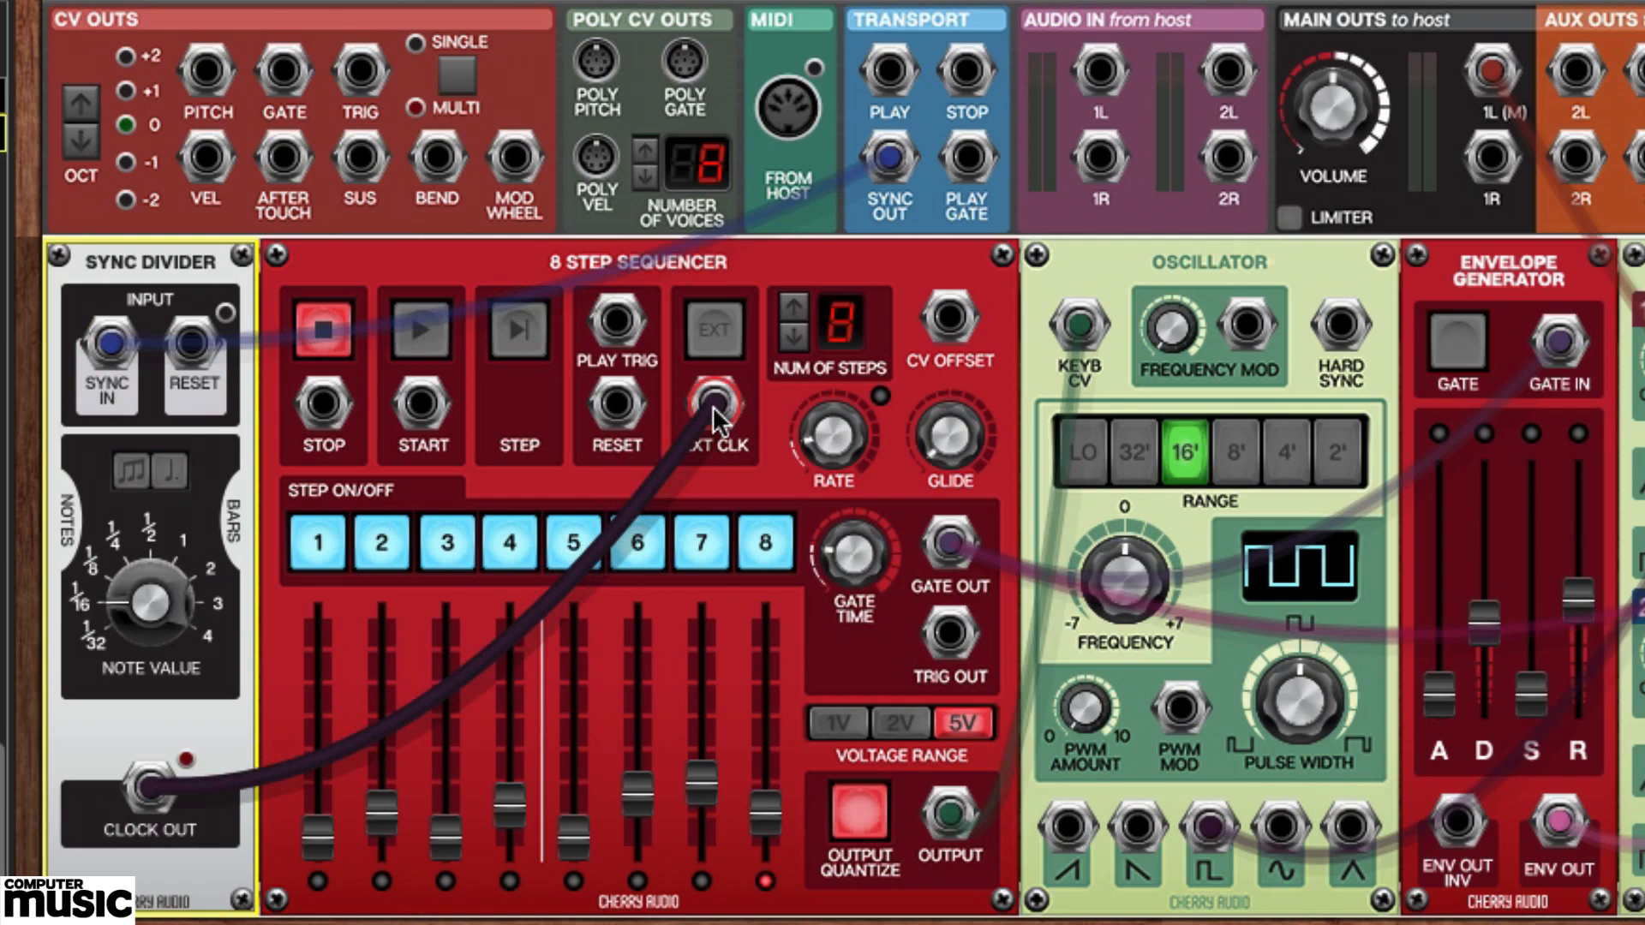
{"action": "left_click", "coordinate": [717, 332]}
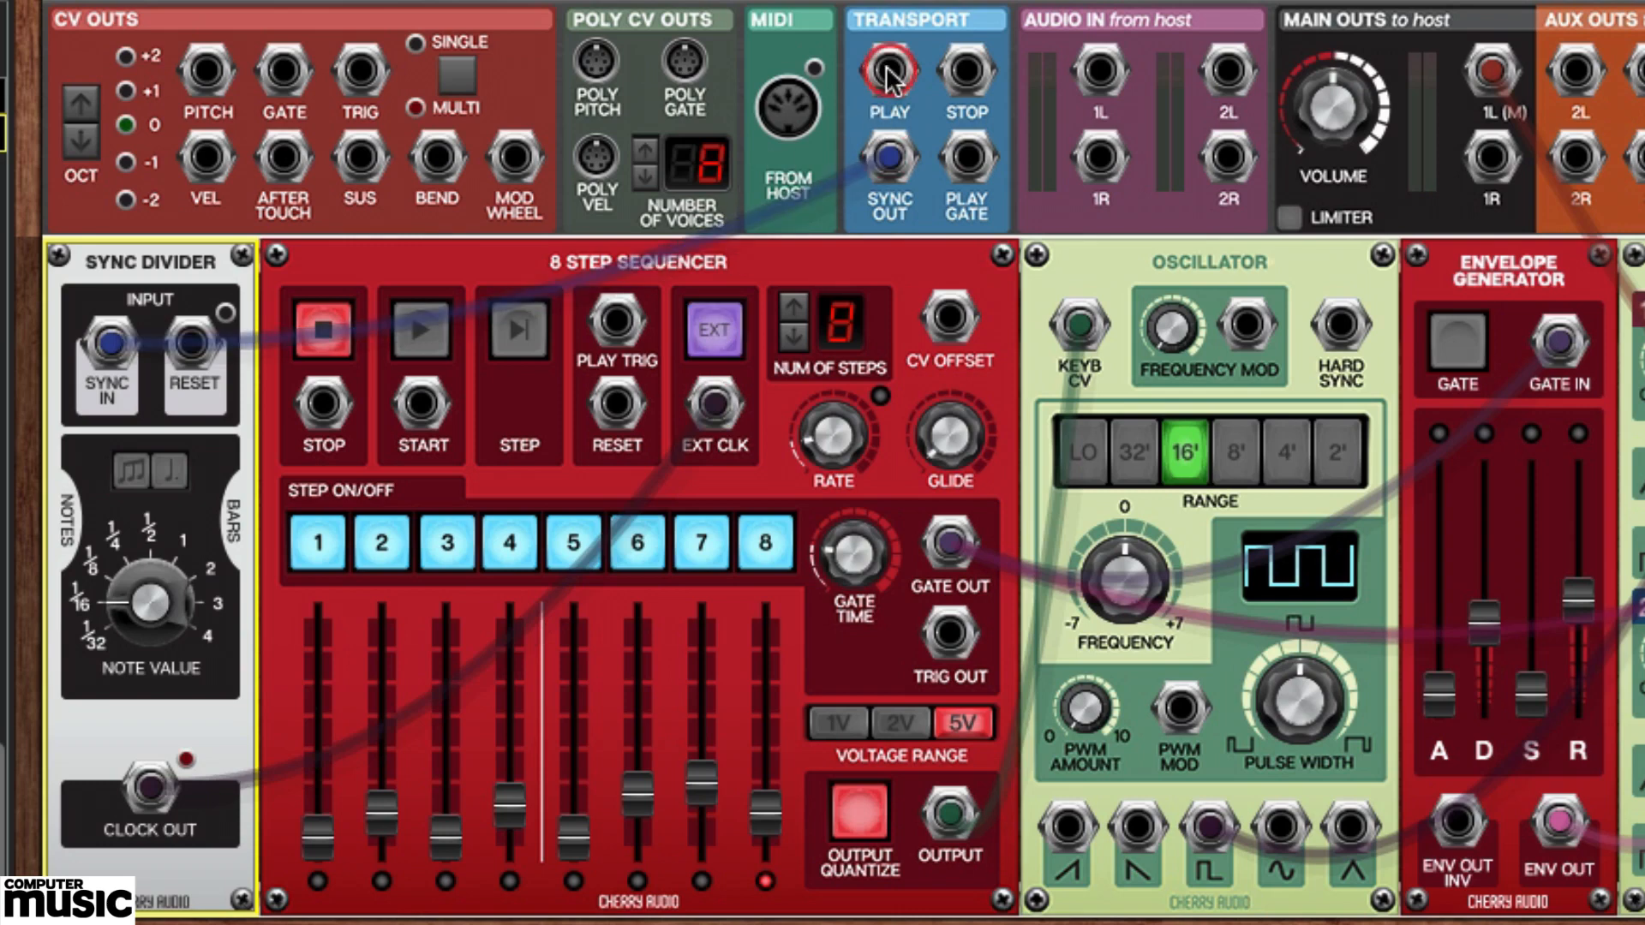
Patch the transport Play and Stop outputs to the sequencer's Start and Stop inputs respectively.
{"action": "left_click_drag", "start_coordinate": [862, 101], "coordinate": [422, 403]}
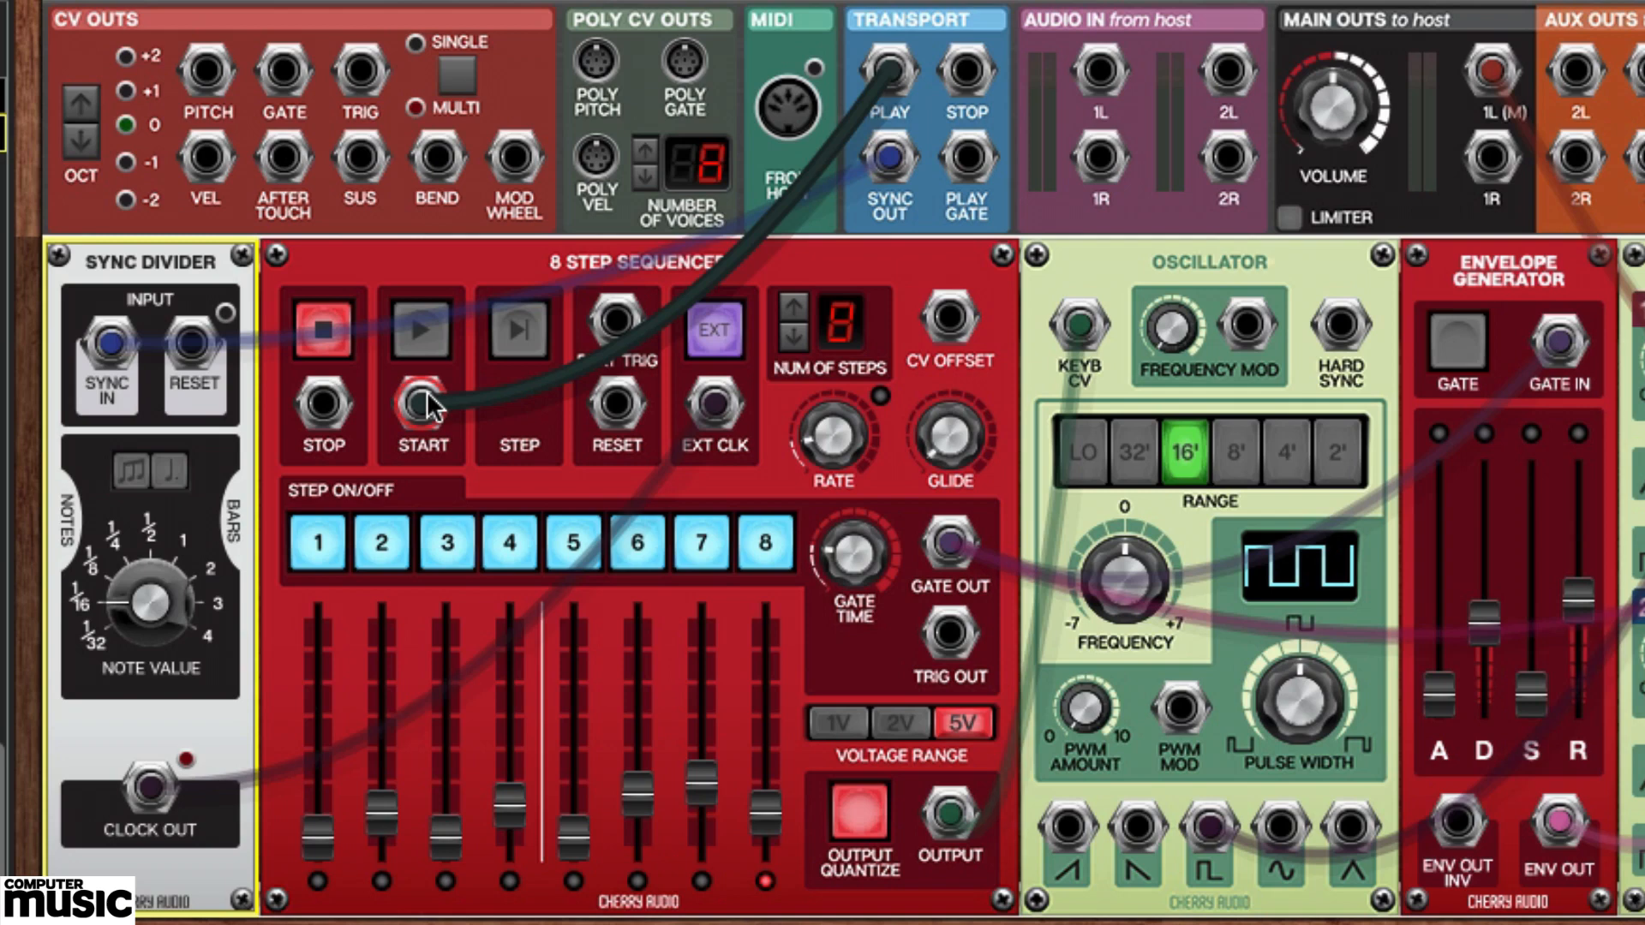
{"action": "left_click_drag", "start_coordinate": [431, 406], "coordinate": [423, 403]}
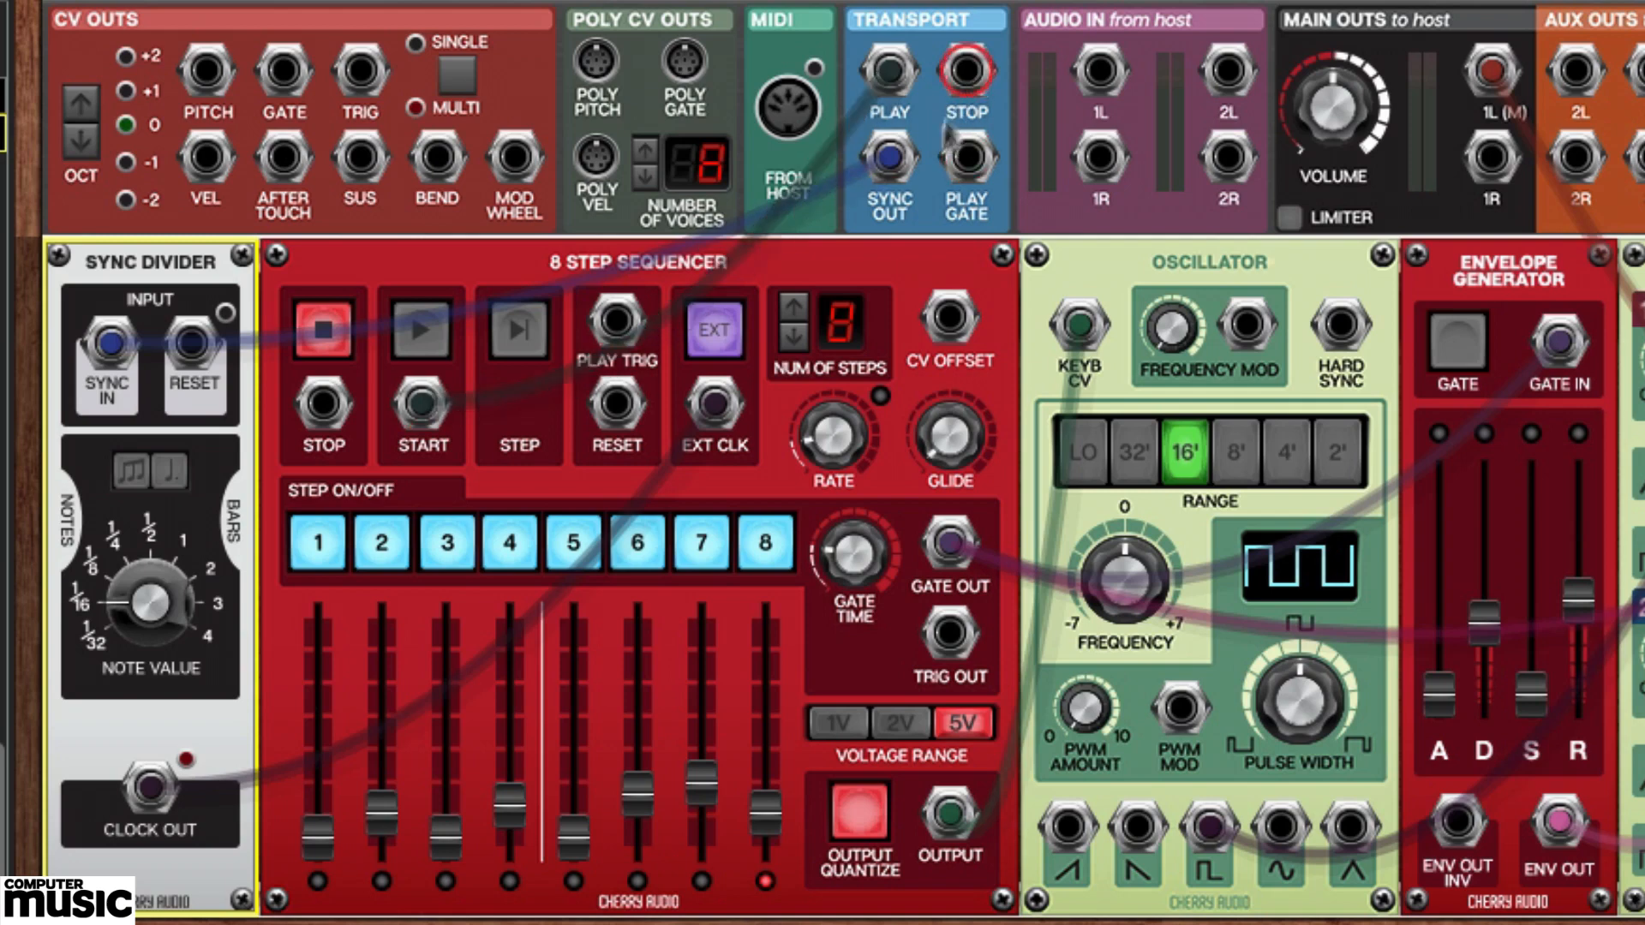
{"action": "left_click_drag", "start_coordinate": [966, 71], "coordinate": [325, 418]}
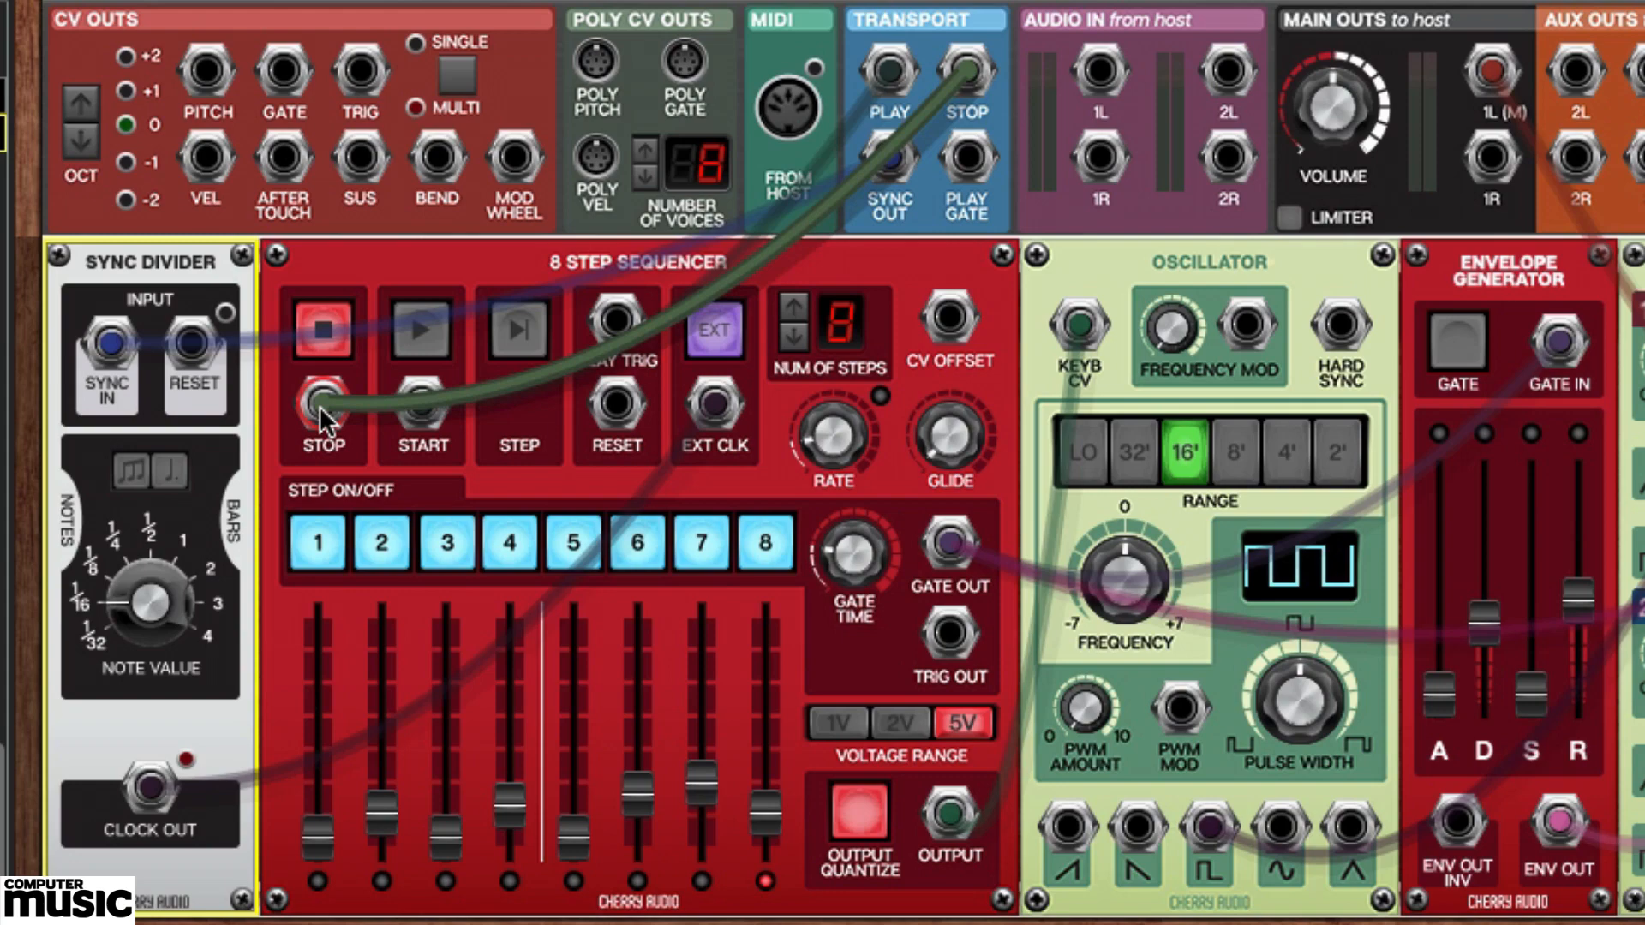
Play the host project, adjust its tempo while the sequencer runs, and stop playback.
{"action": "key", "text": "space"}
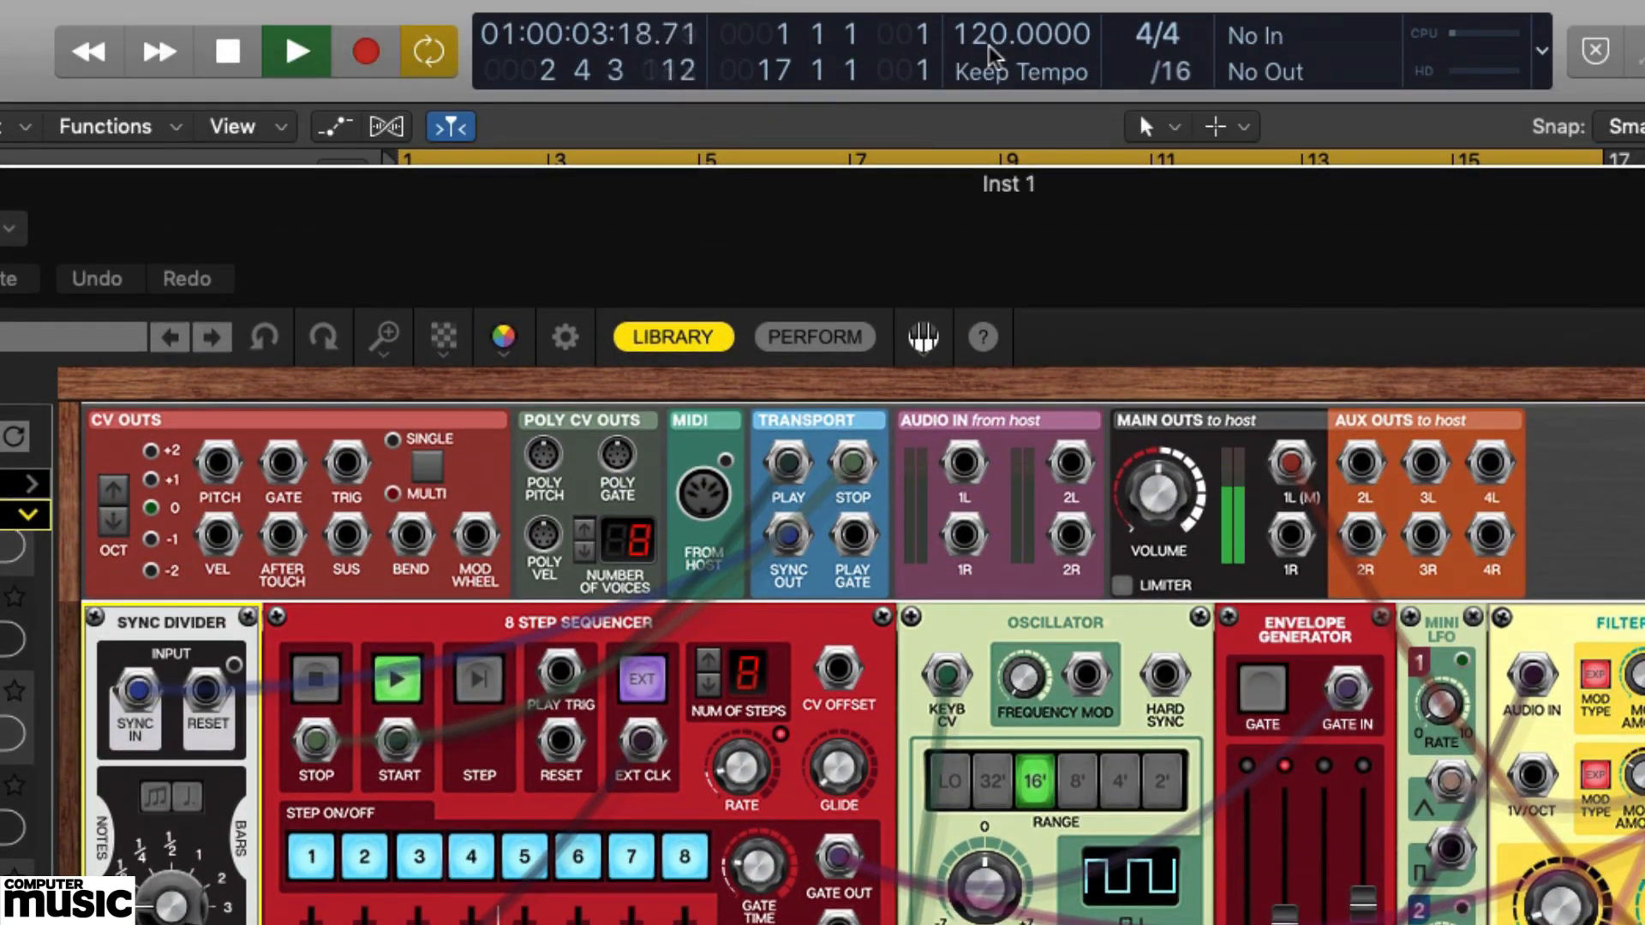
{"action": "left_click_drag", "start_coordinate": [874, 184], "coordinate": [874, 123]}
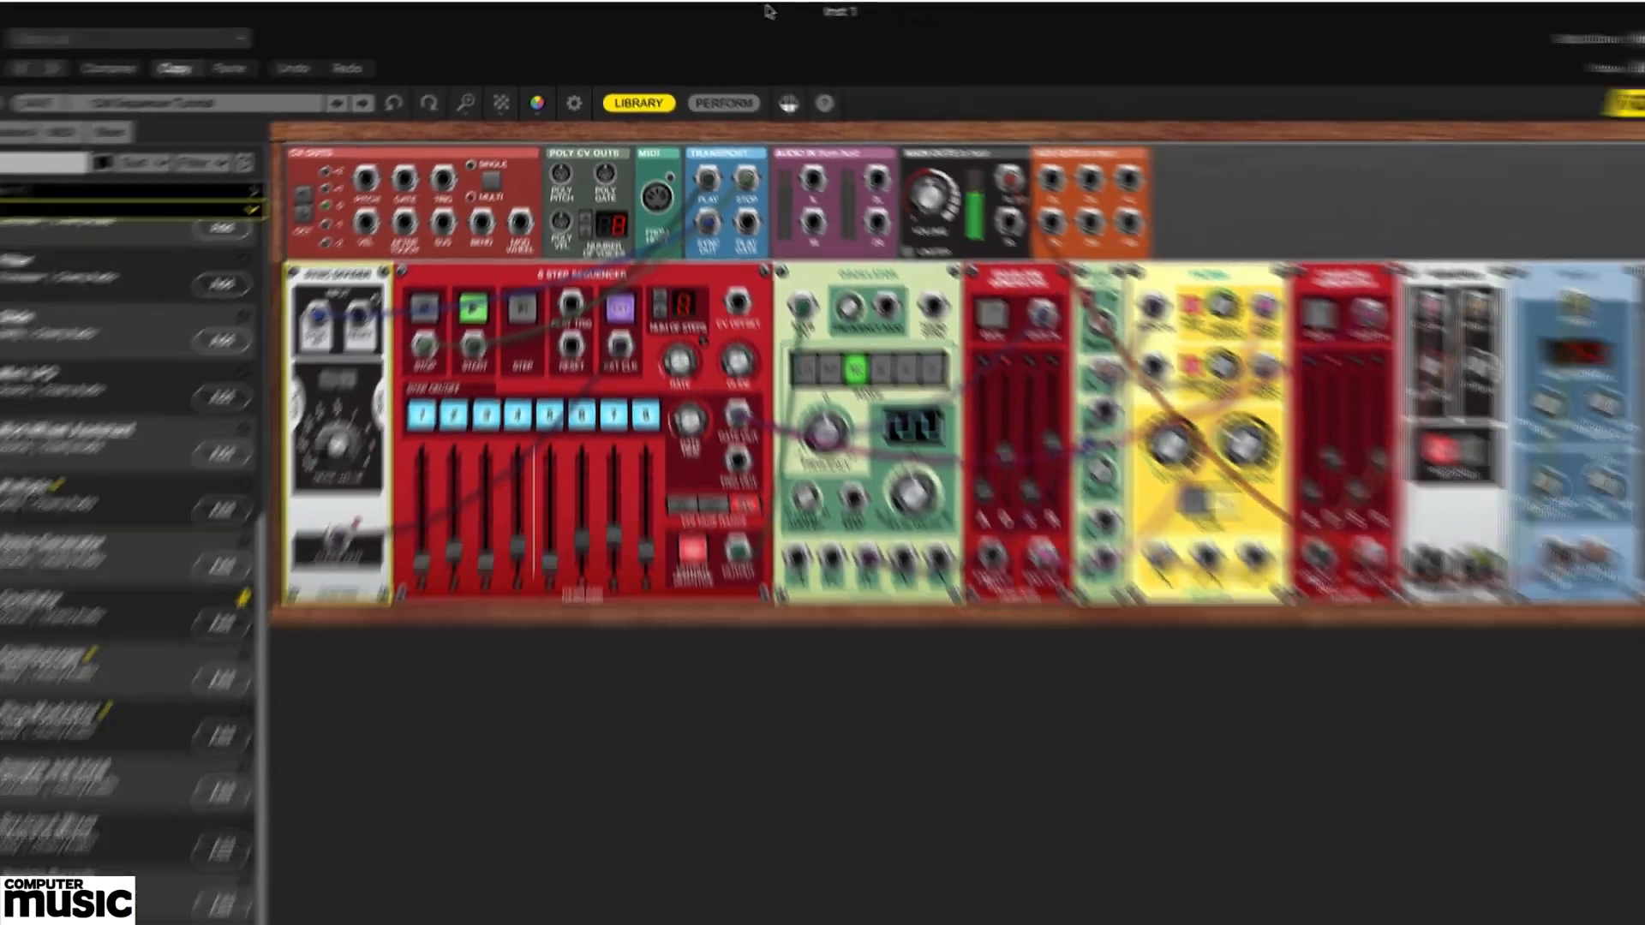
{"action": "key", "text": "space"}
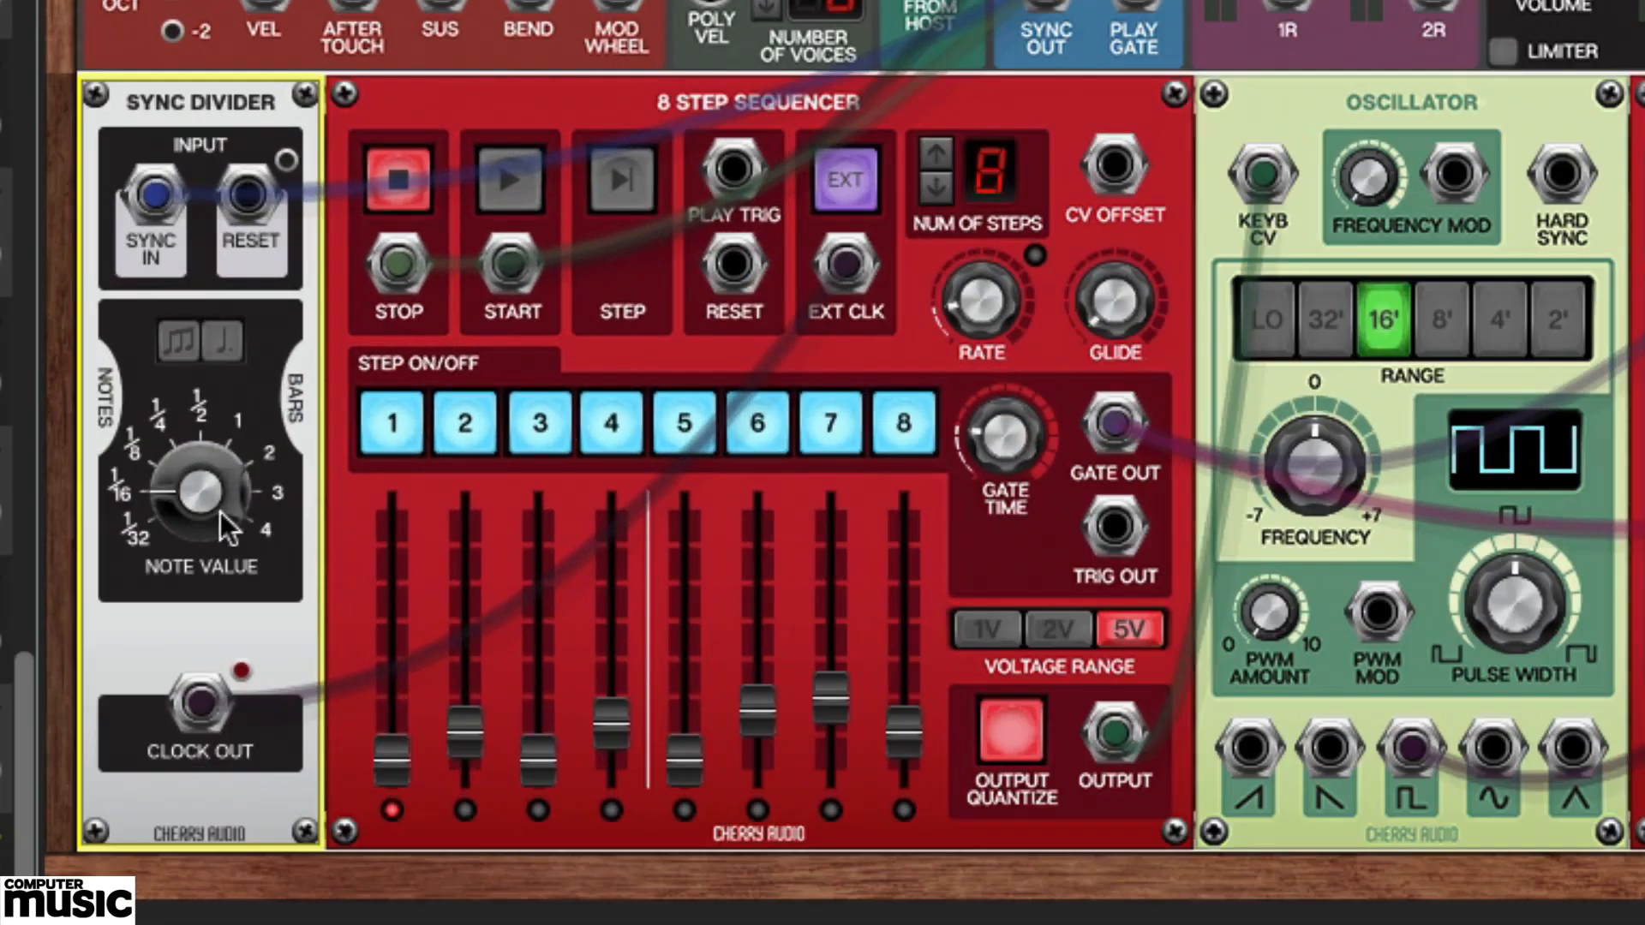
Set the Sync Divider's note value to 8th Notes during host playback, and stop playback.
{"action": "key", "text": "space"}
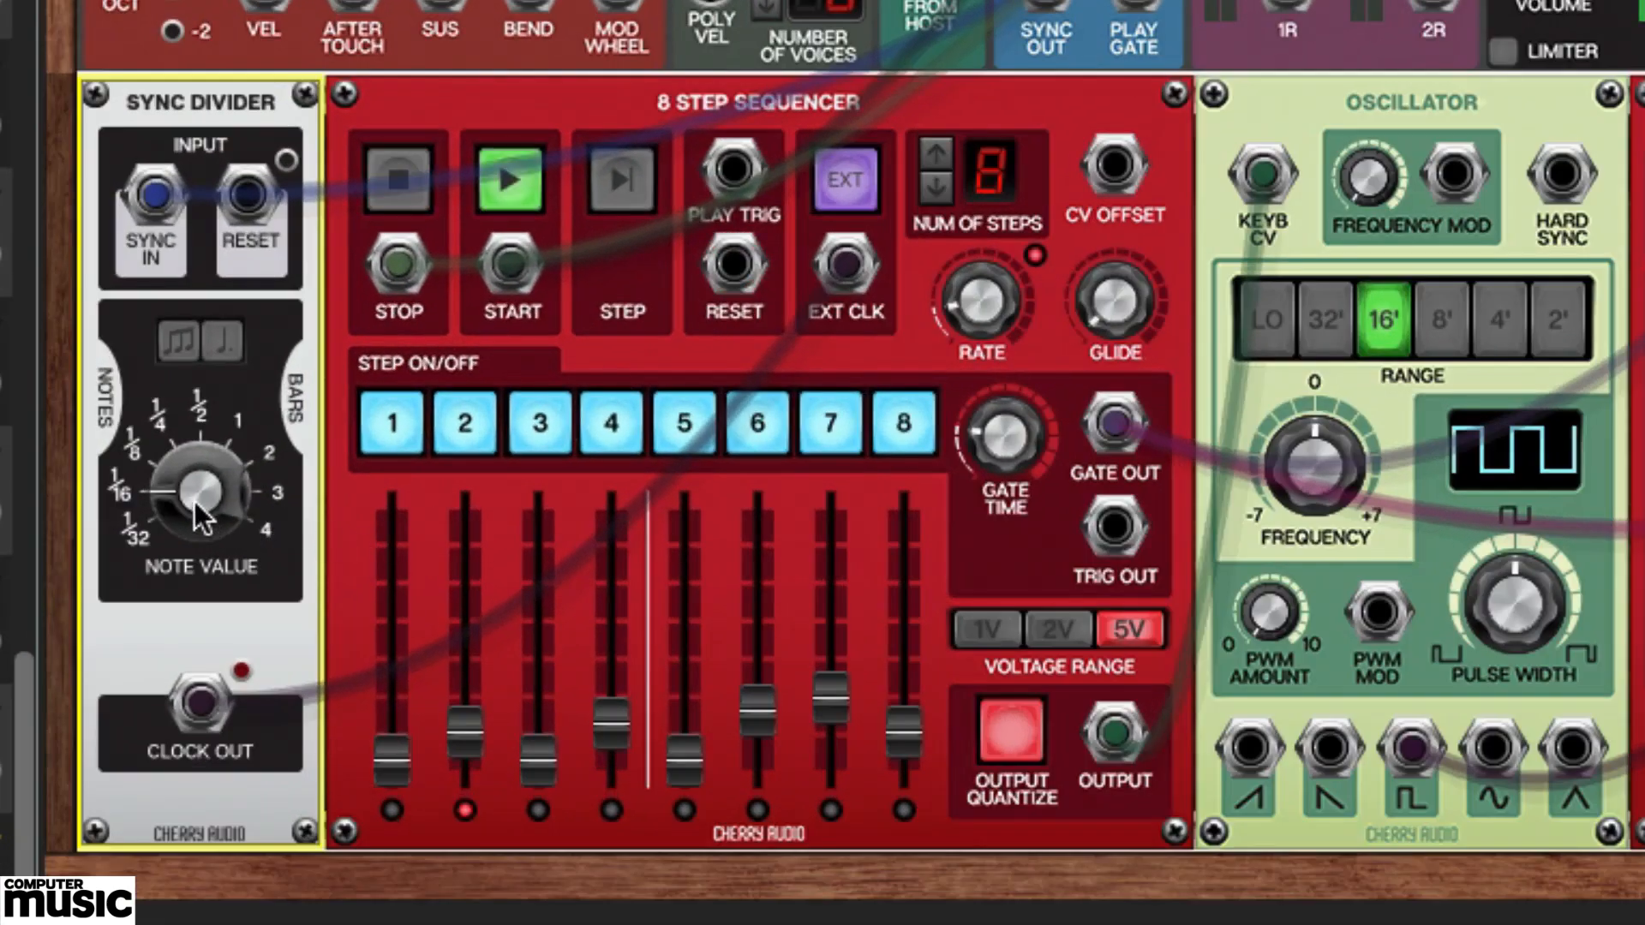
{"action": "left_click_drag", "start_coordinate": [183, 497], "coordinate": [183, 455]}
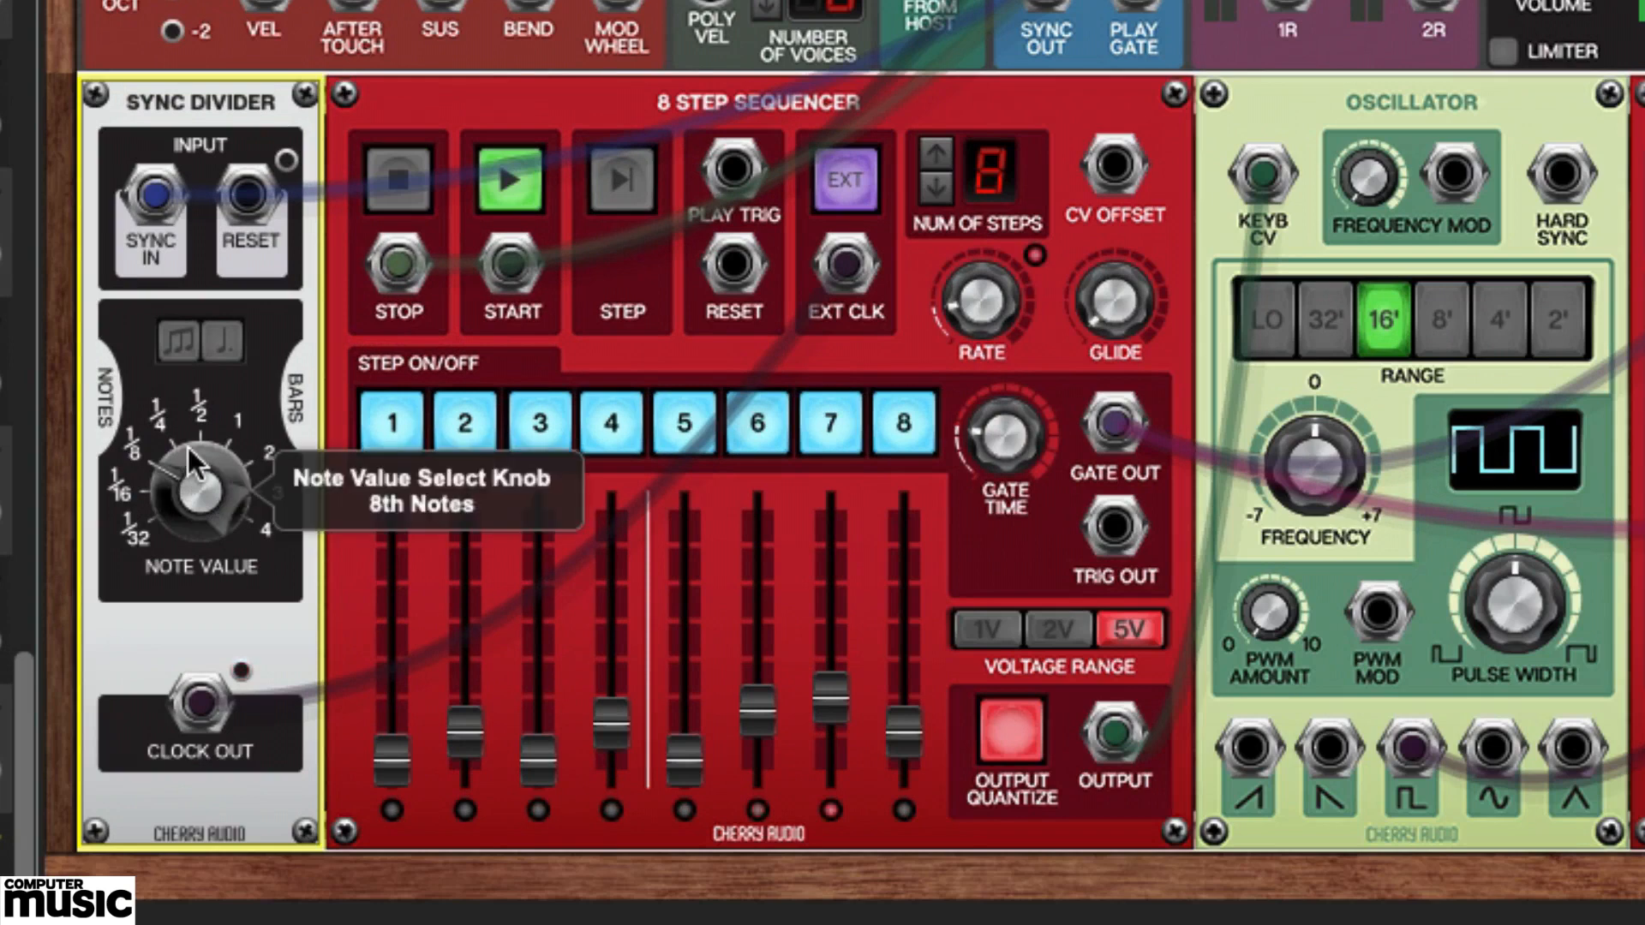
{"action": "mouse_move", "coordinate": [187, 486]}
{"action": "key", "text": "space"}
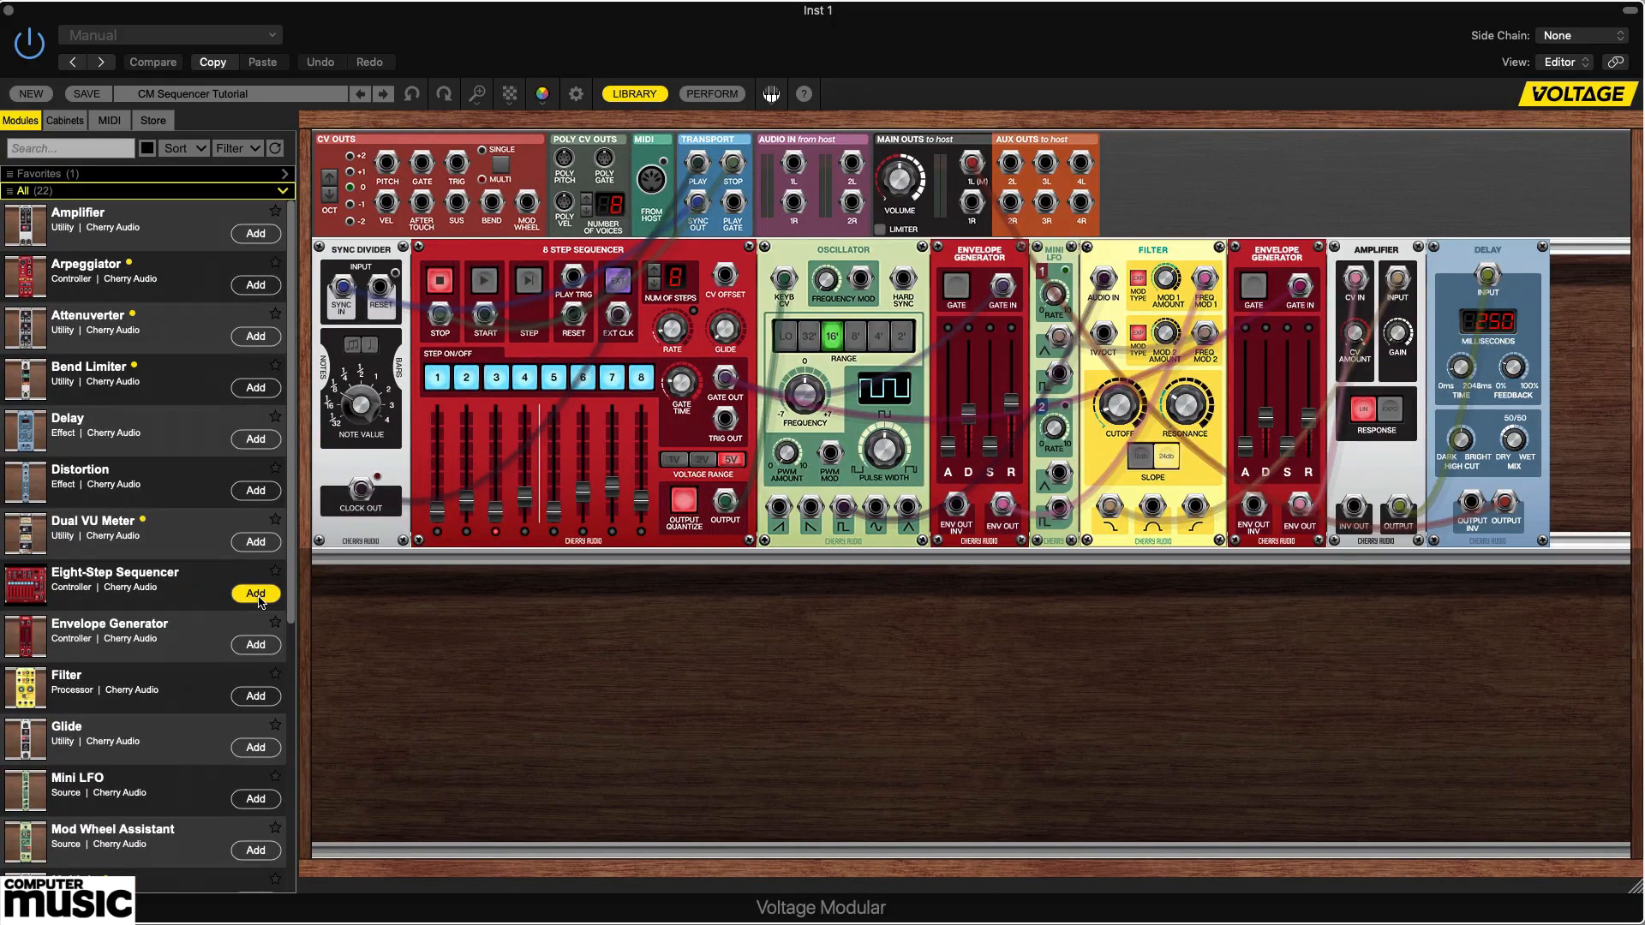
Add an Eight-Step Sequencer, an Oscillator, a Filter and an Envelope Generator to the second cabinet row.
{"action": "left_click", "coordinate": [258, 599]}
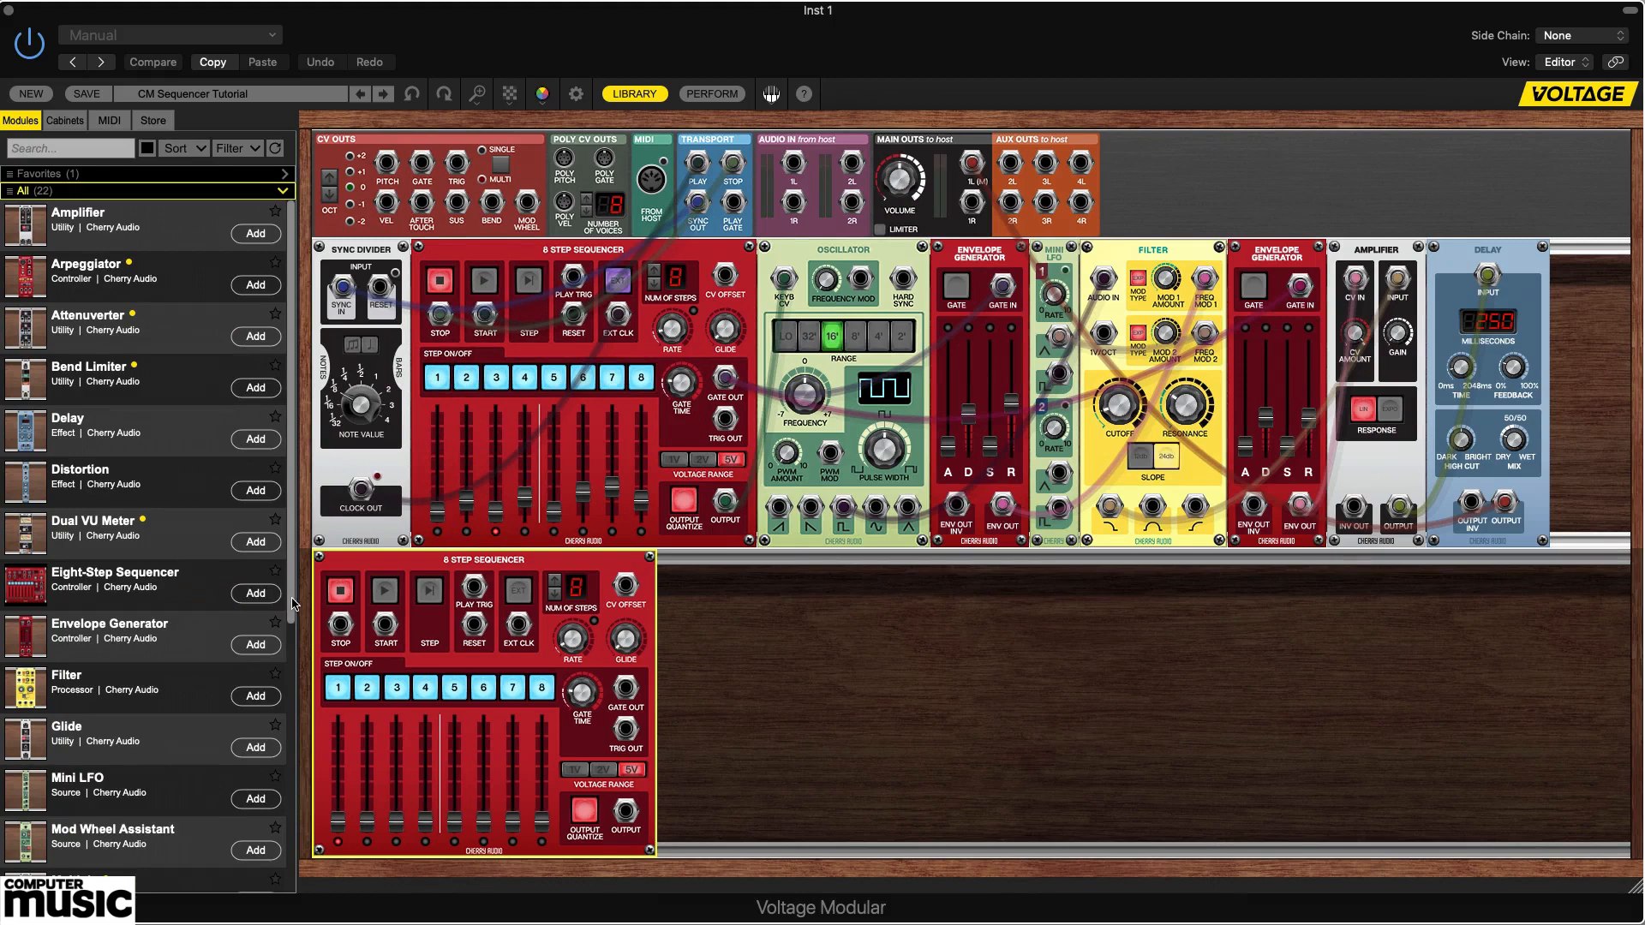
{"action": "scroll", "coordinate": [292, 605], "scroll_direction": "down", "scroll_amount": 5}
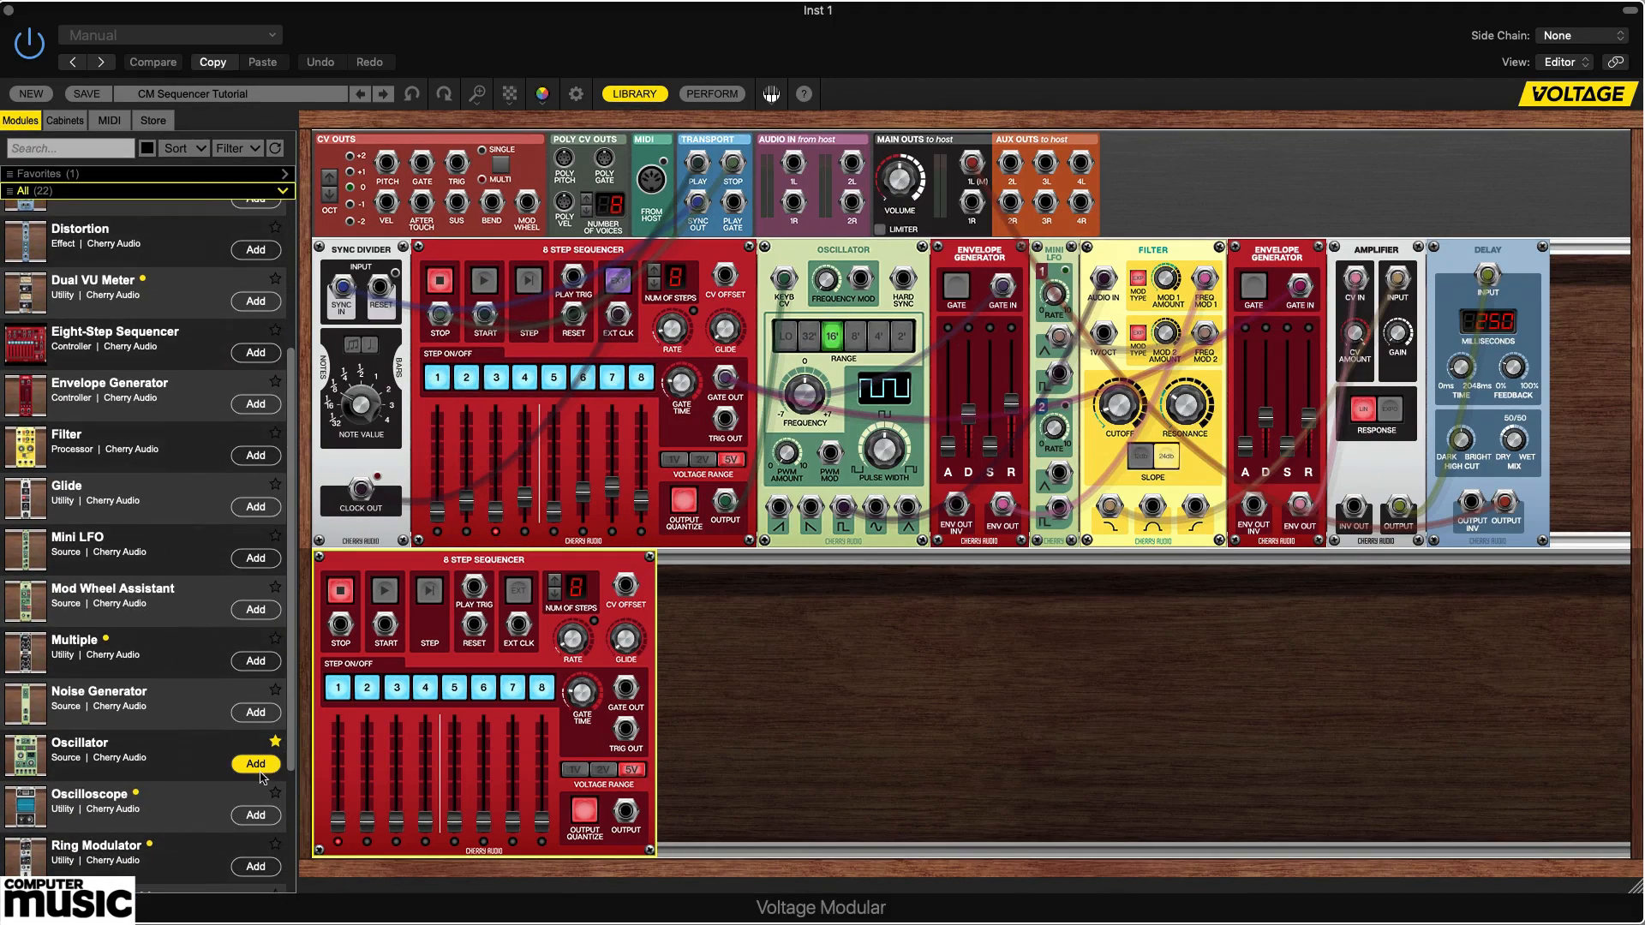
{"action": "left_click", "coordinate": [257, 764]}
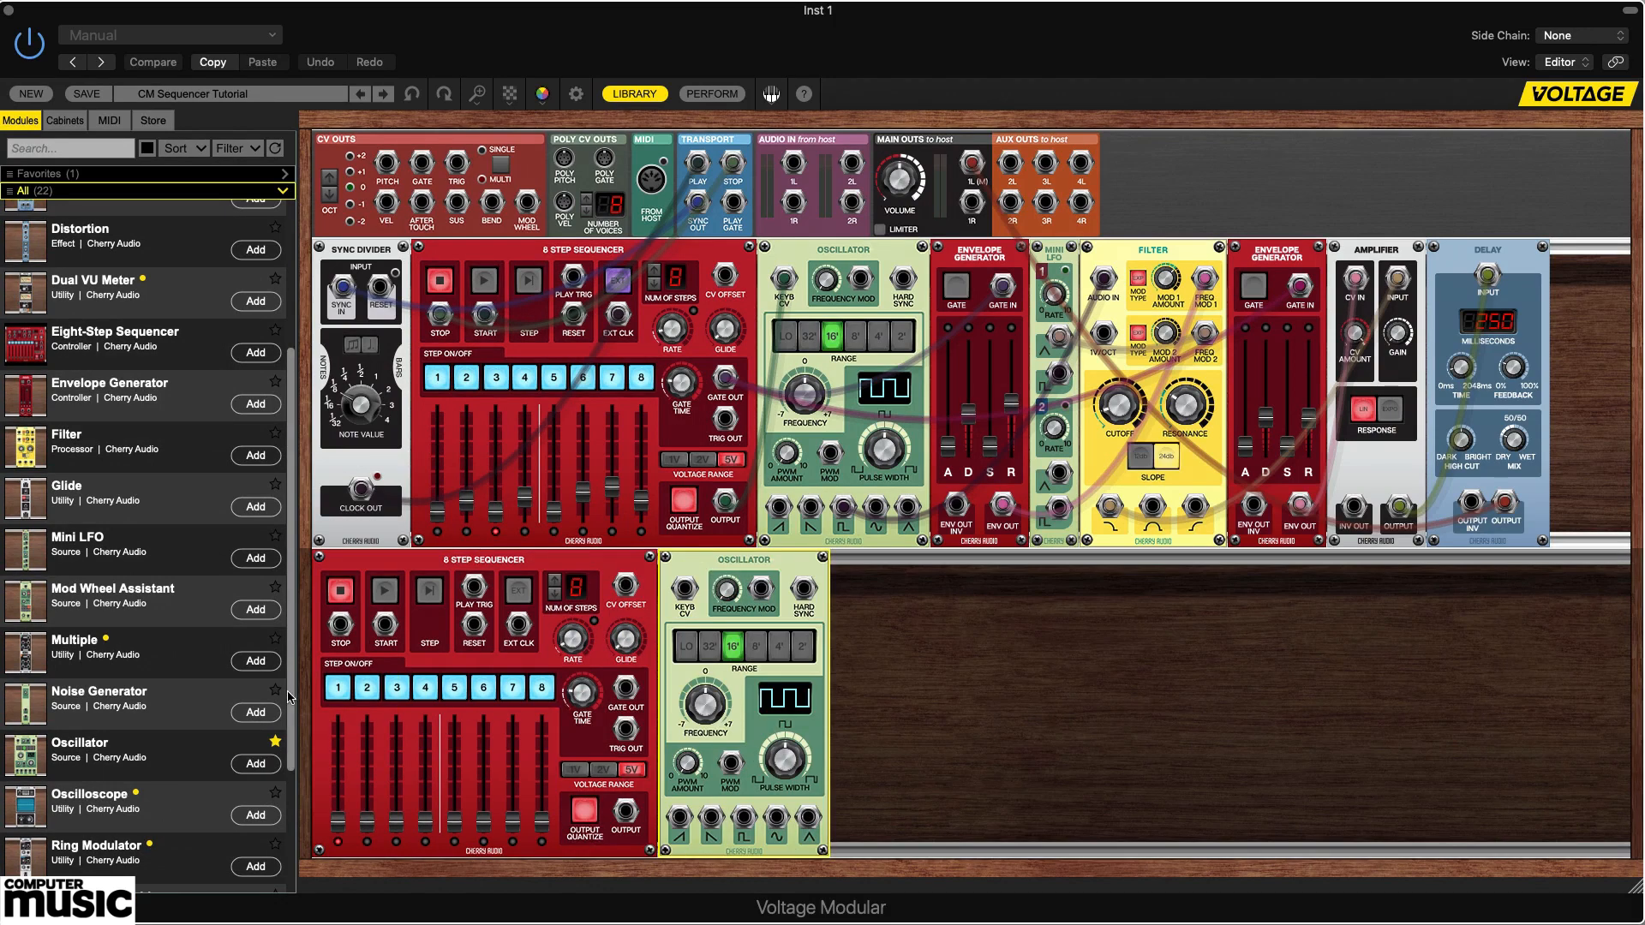
{"action": "left_click", "coordinate": [255, 455]}
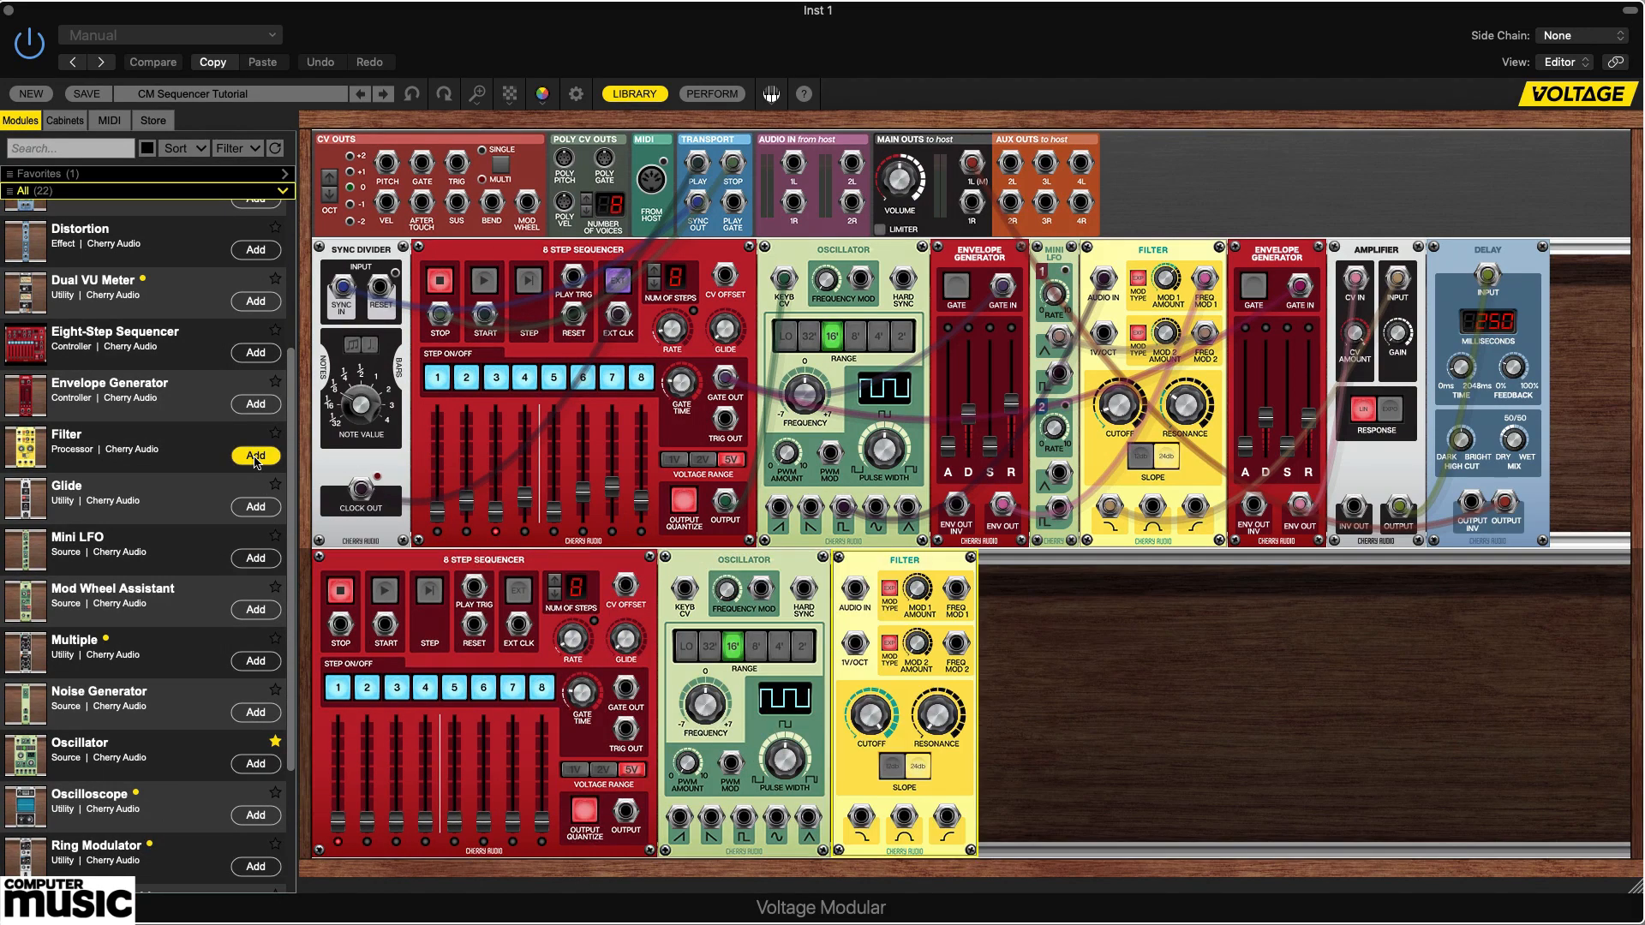
{"action": "left_click", "coordinate": [256, 405]}
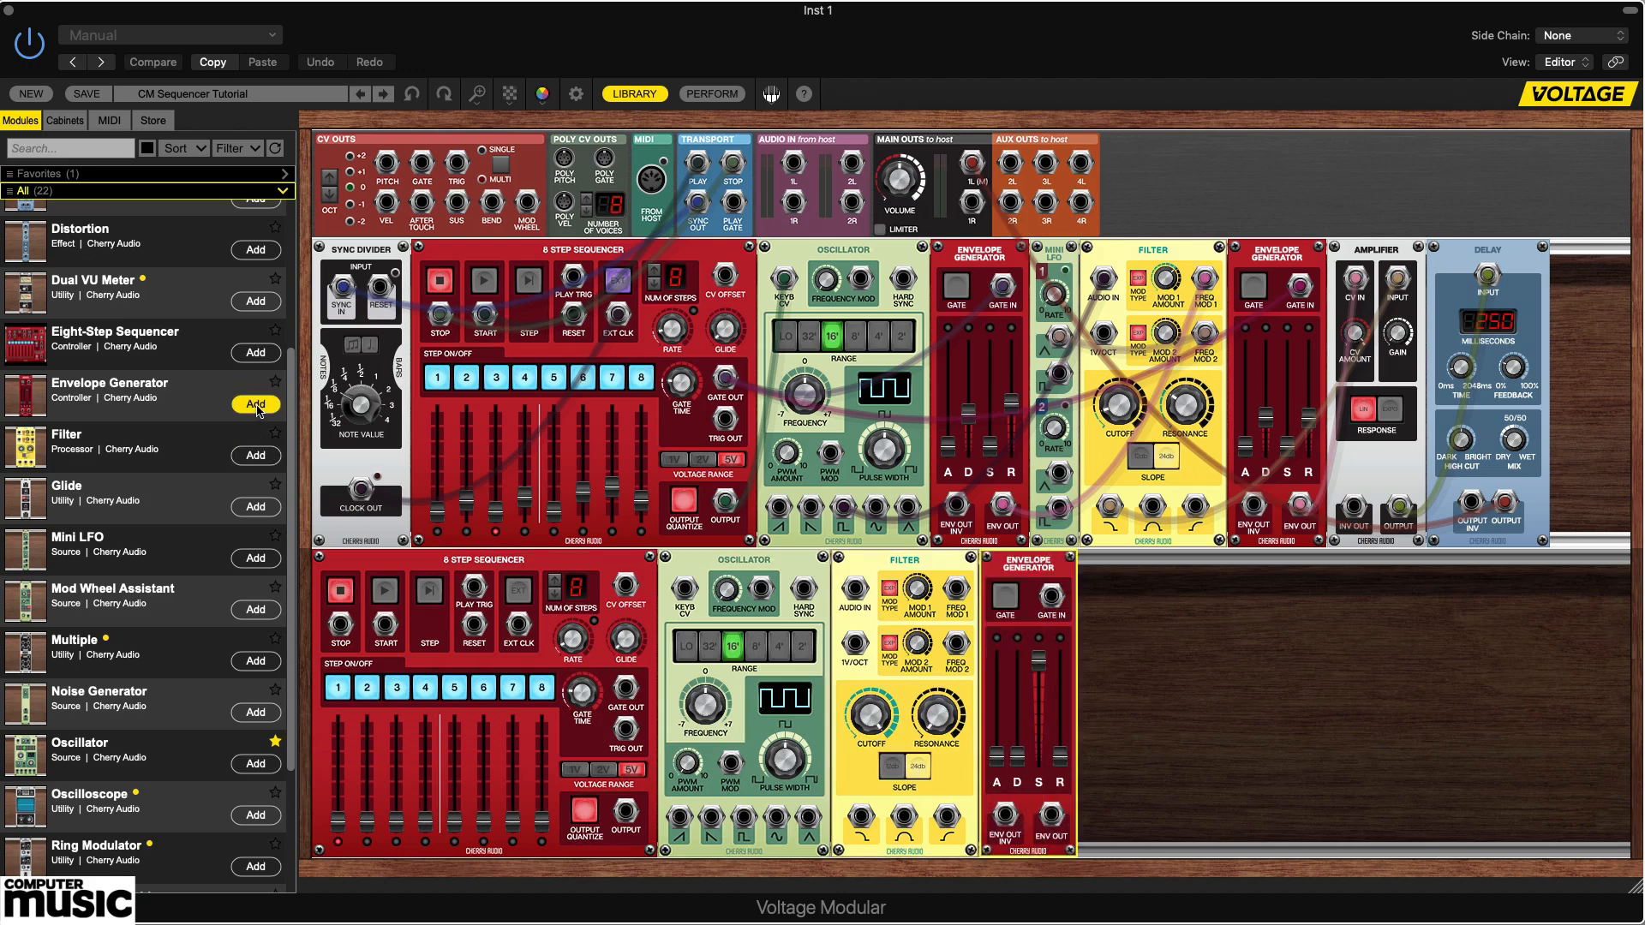
Add an Amplifier, a Distortion and a Six-Input Mixer after the second row's Envelope Generator.
{"action": "left_click_drag", "start_coordinate": [290, 399], "coordinate": [307, 259]}
{"action": "left_click", "coordinate": [262, 235]}
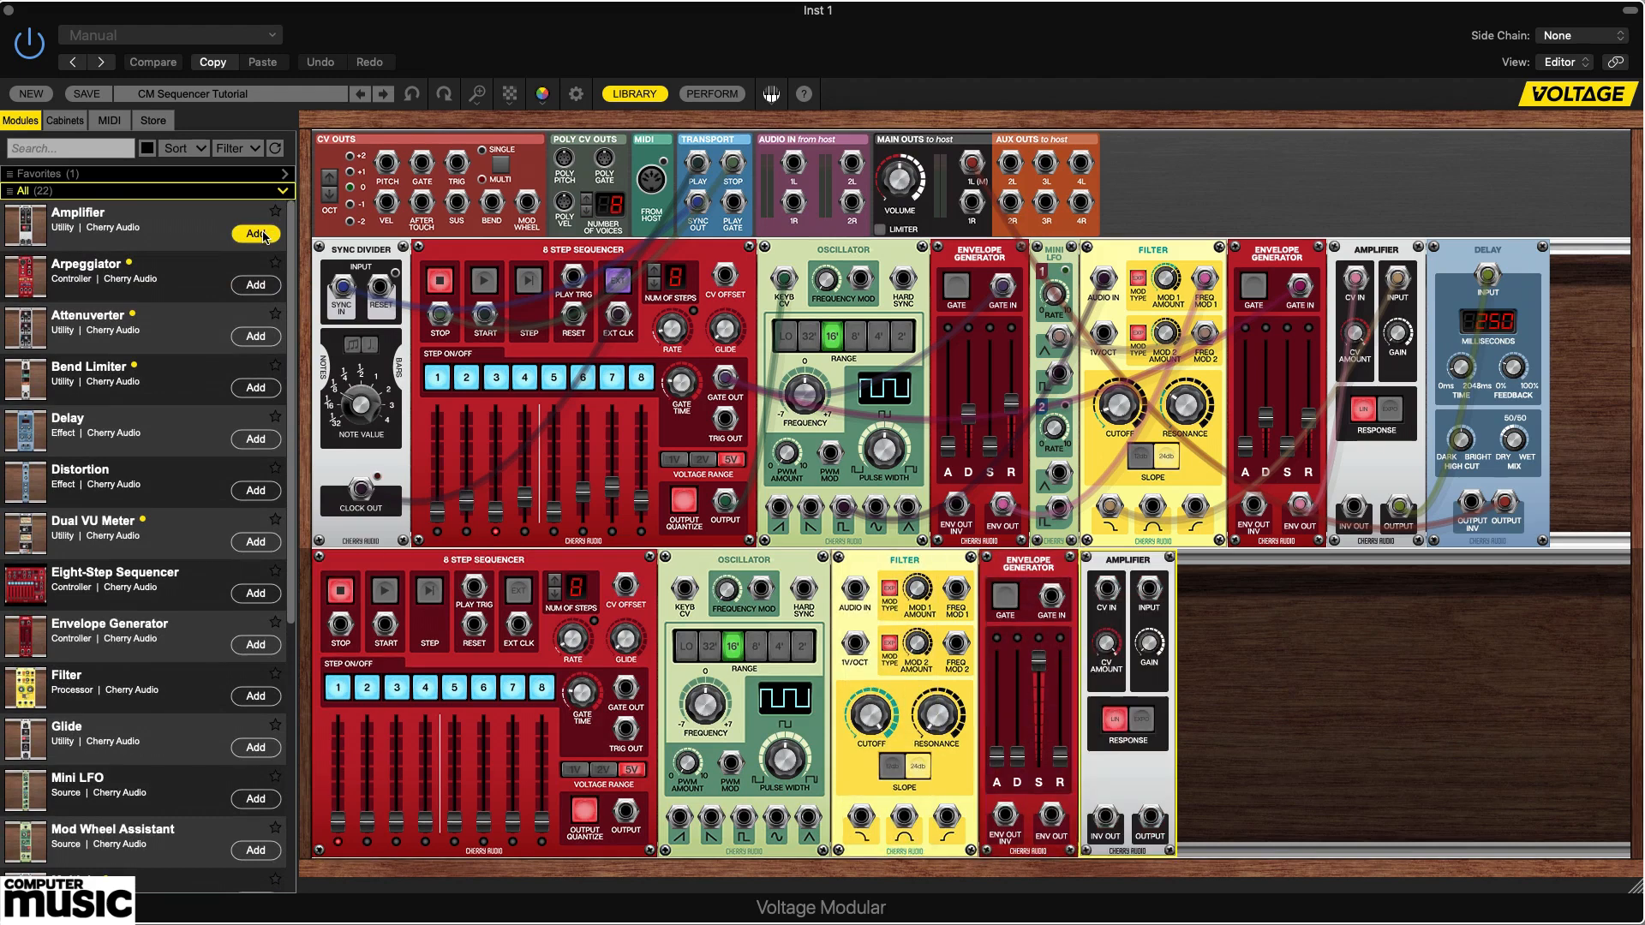
{"action": "left_click", "coordinate": [254, 492]}
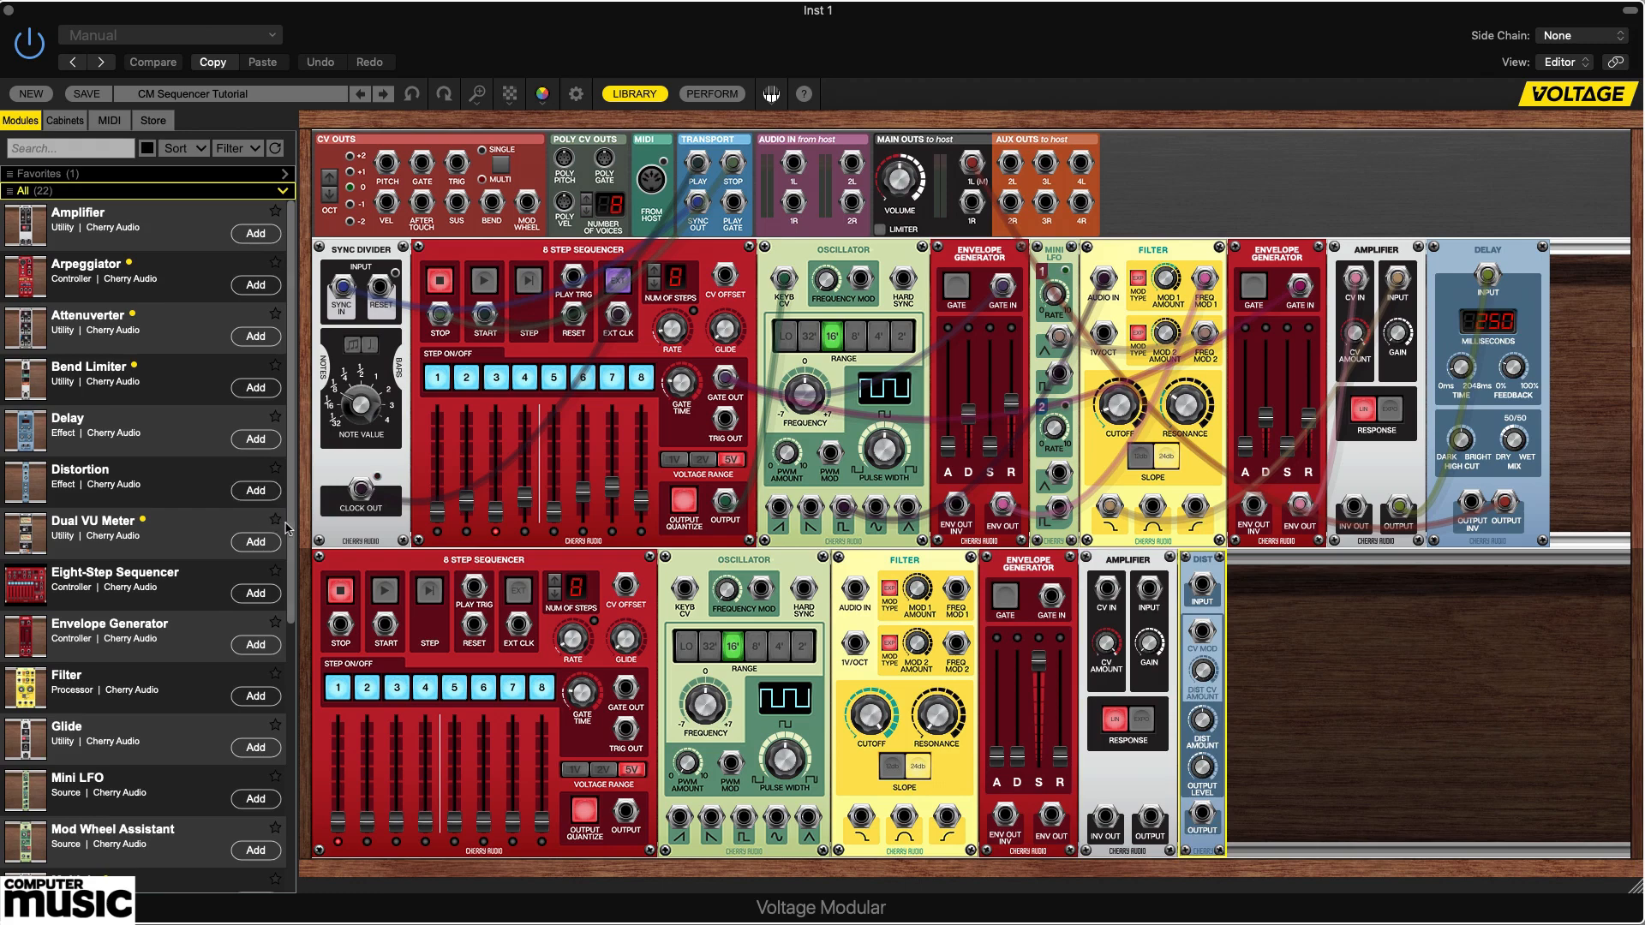
{"action": "left_click_drag", "start_coordinate": [290, 527], "coordinate": [275, 798]}
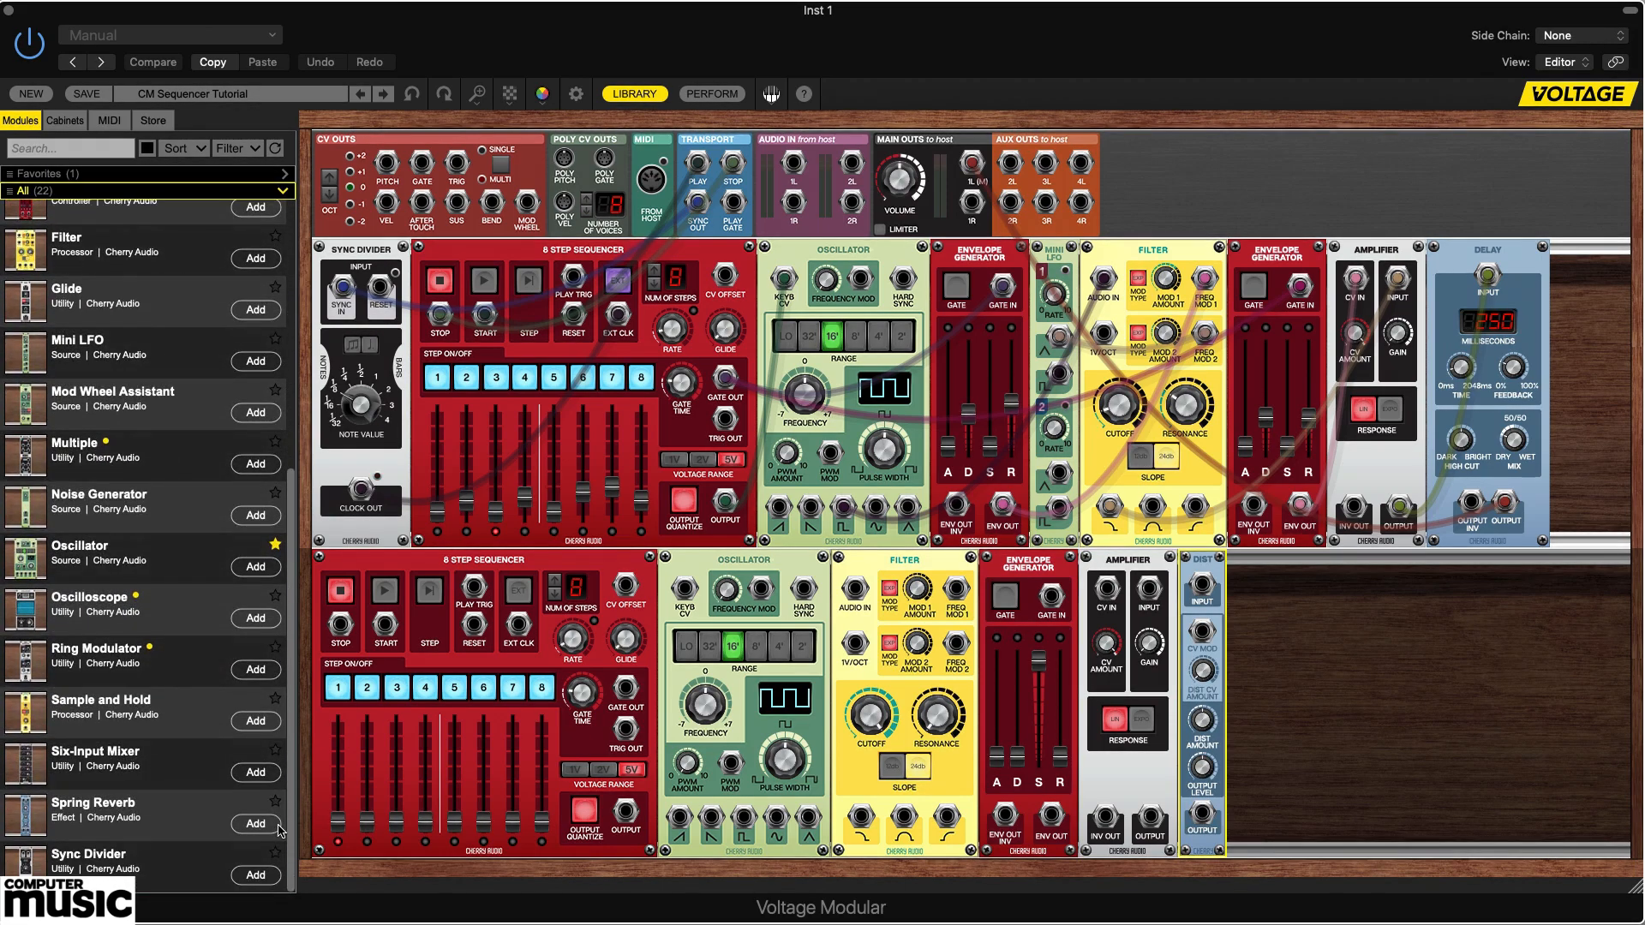
{"action": "left_click", "coordinate": [256, 773]}
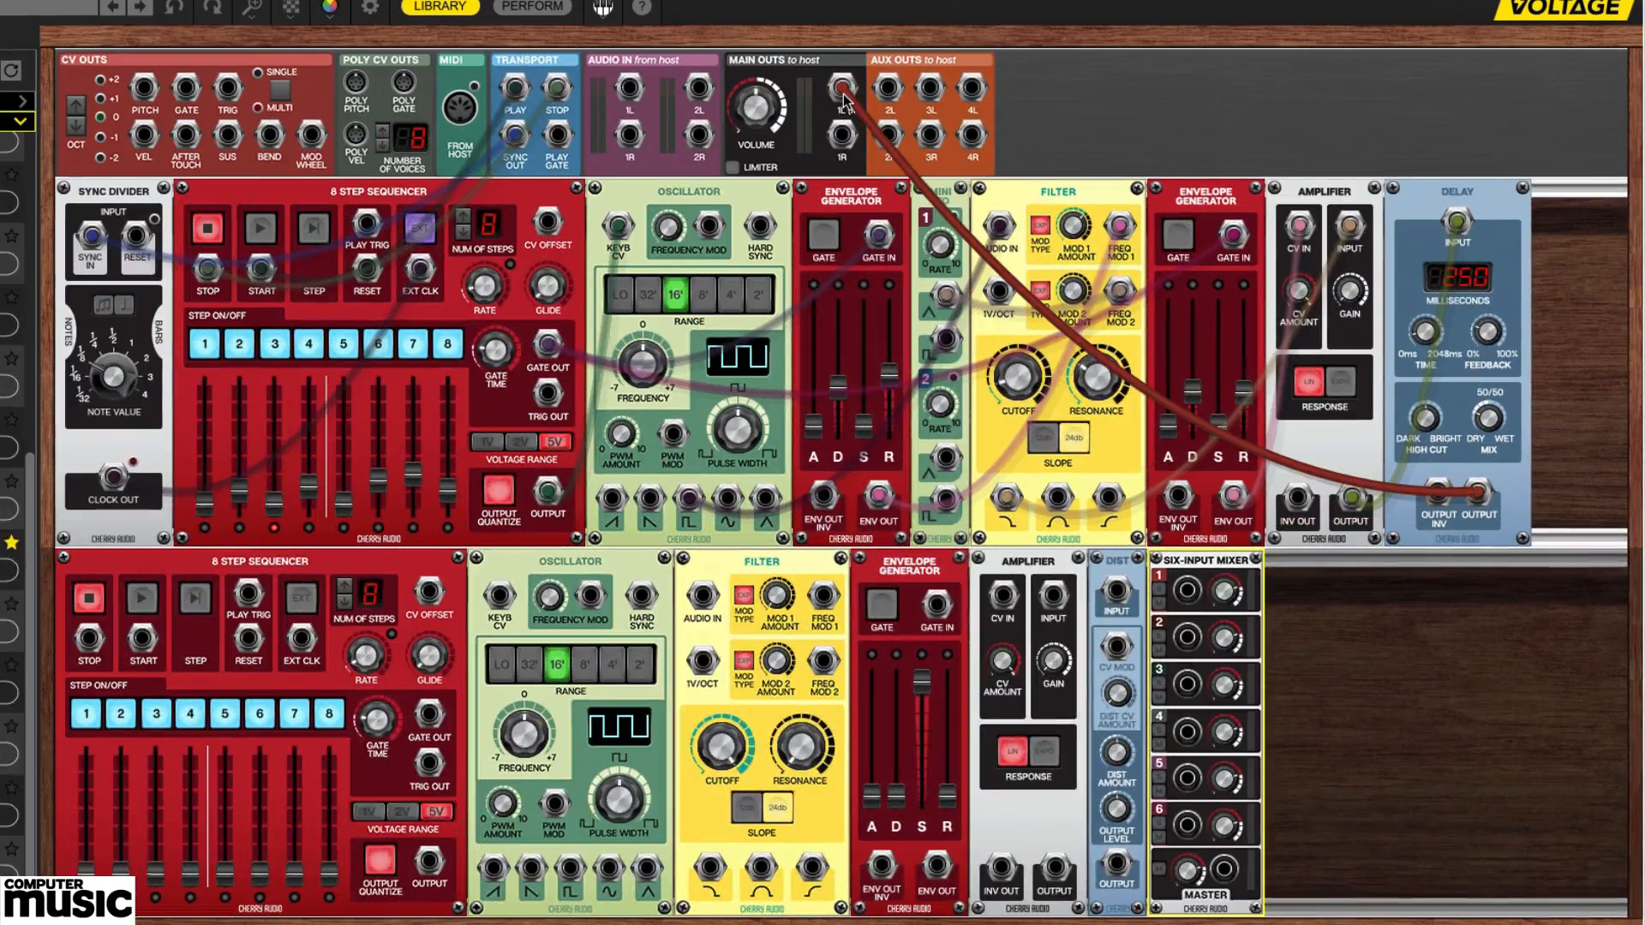
Reroute the Delay output from main out 1L into mixer input 1, and patch the mixer's master output to main out 1L.
{"action": "left_click_drag", "start_coordinate": [971, 165], "coordinate": [973, 169]}
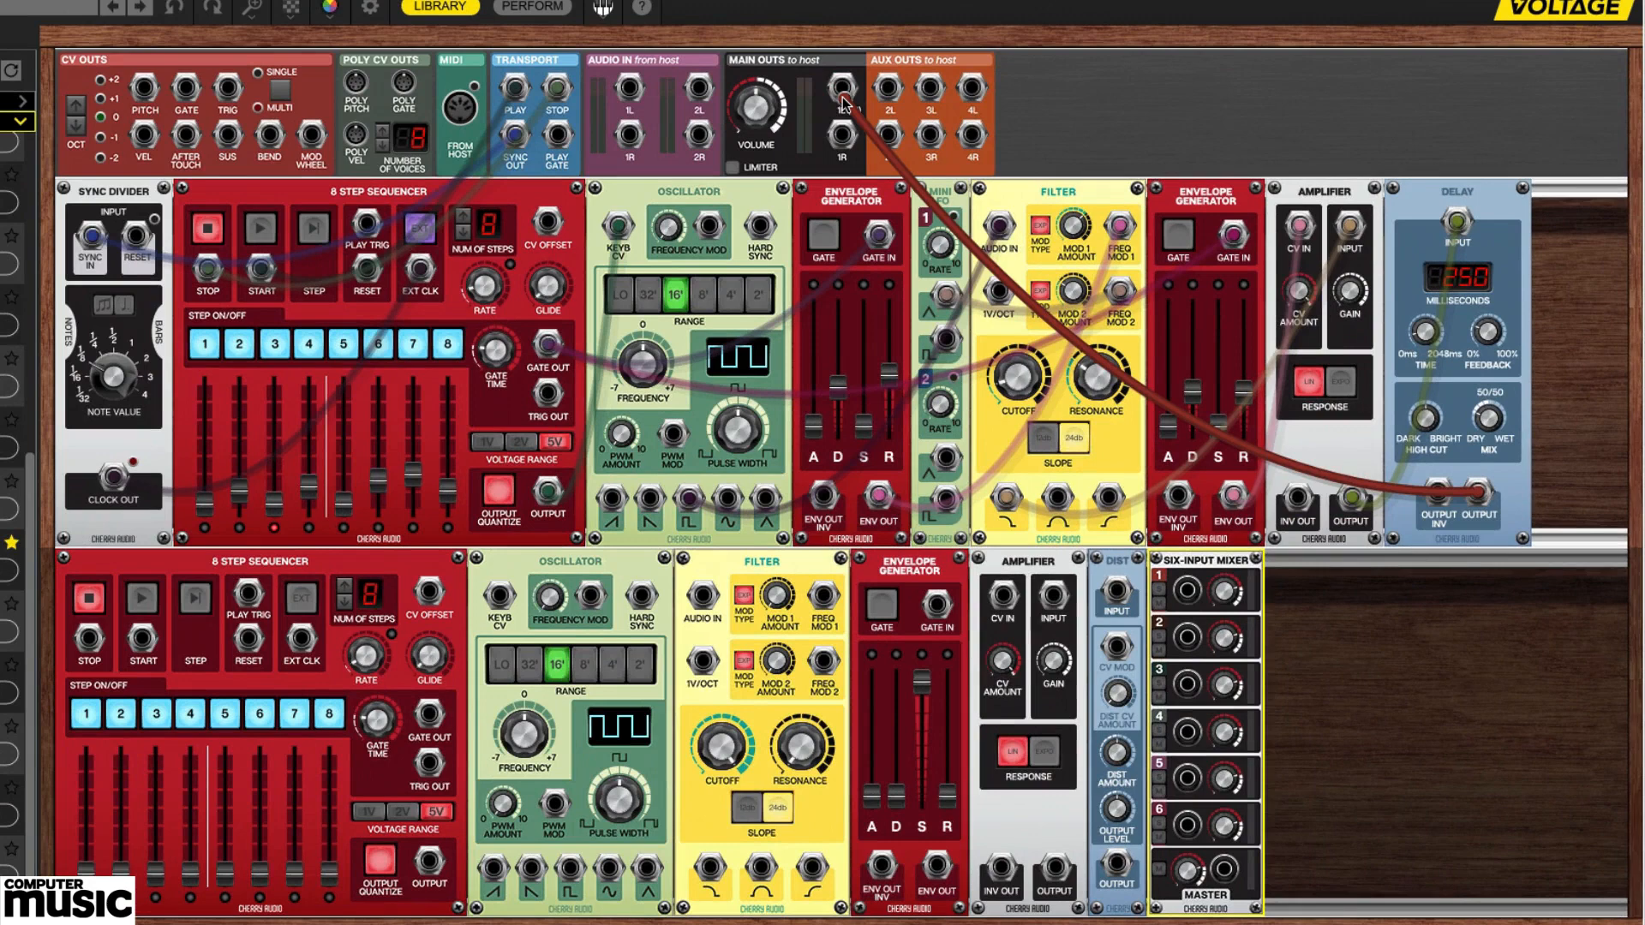
{"action": "left_click_drag", "start_coordinate": [844, 104], "coordinate": [1371, 722]}
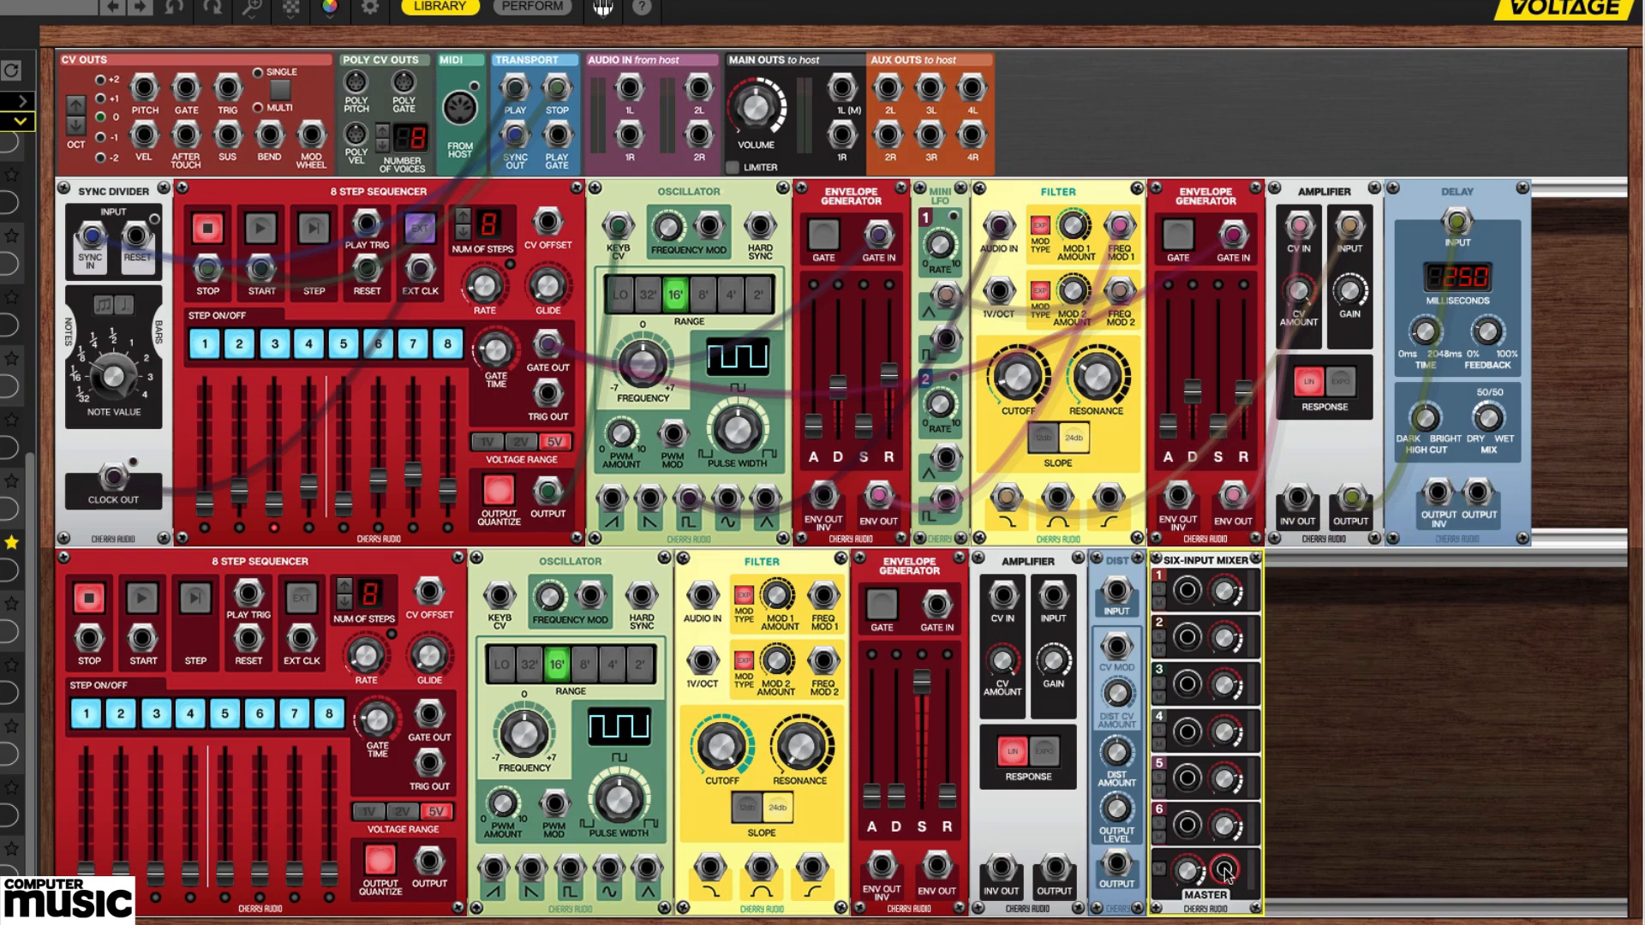
{"action": "left_click_drag", "start_coordinate": [1225, 872], "coordinate": [842, 87]}
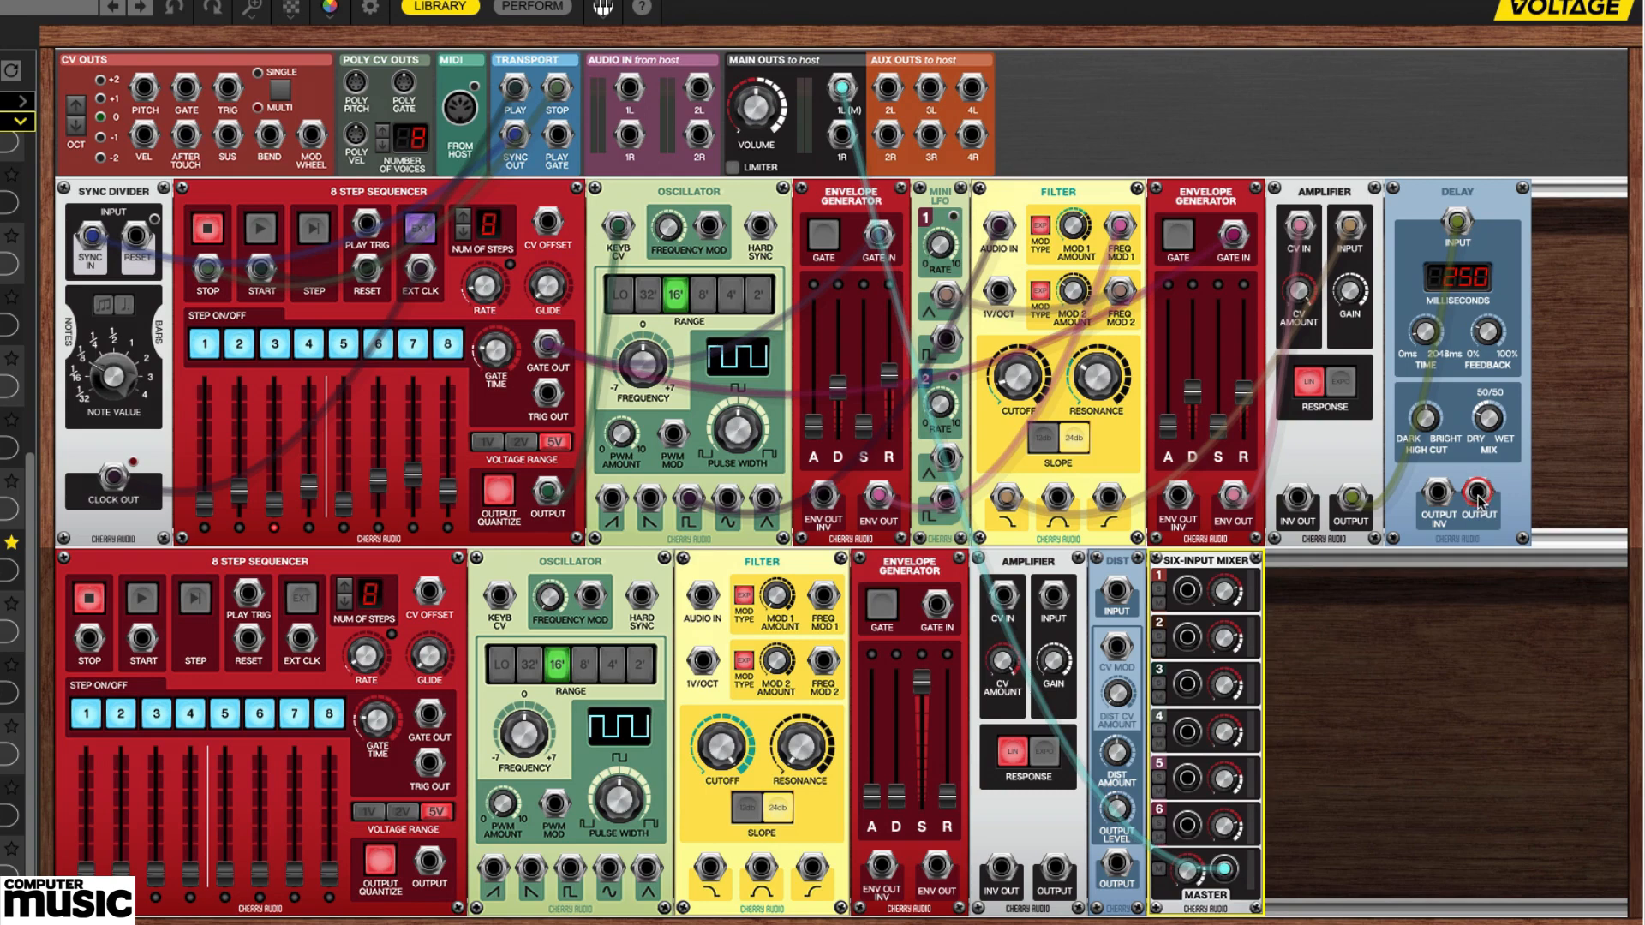
{"action": "left_click_drag", "start_coordinate": [1478, 497], "coordinate": [1187, 591]}
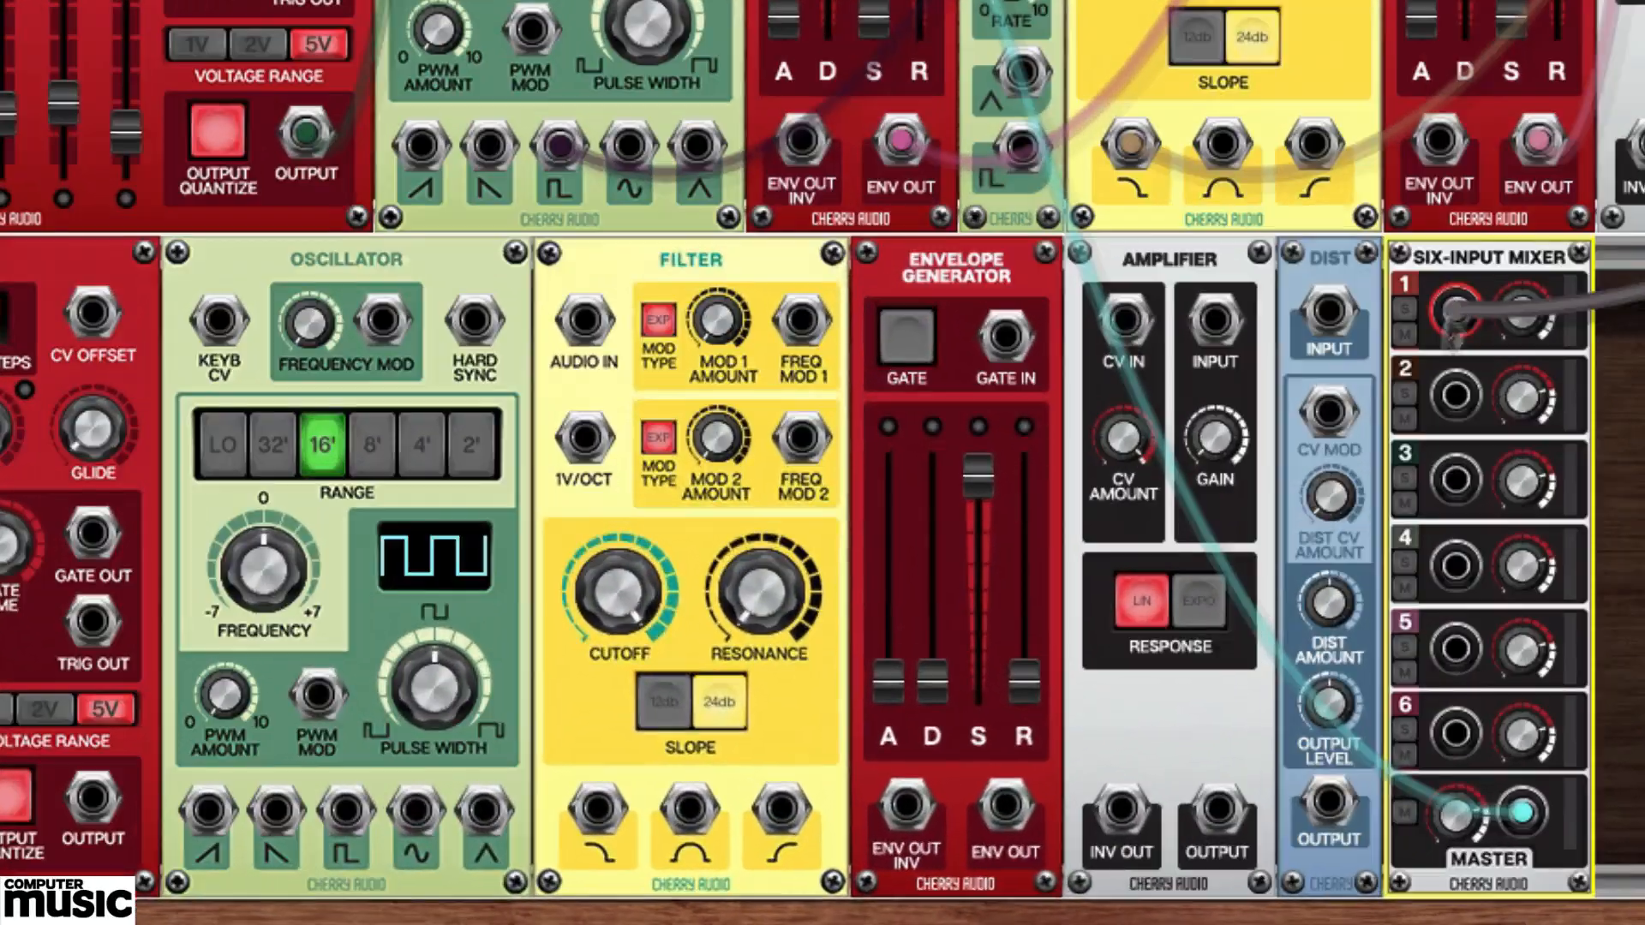
Patch the second row's audio chain from the oscillator's sine output through the filter's low-pass output, amplifier and distortion into mixer input 2.
{"action": "left_click_drag", "start_coordinate": [1327, 802], "coordinate": [1467, 413]}
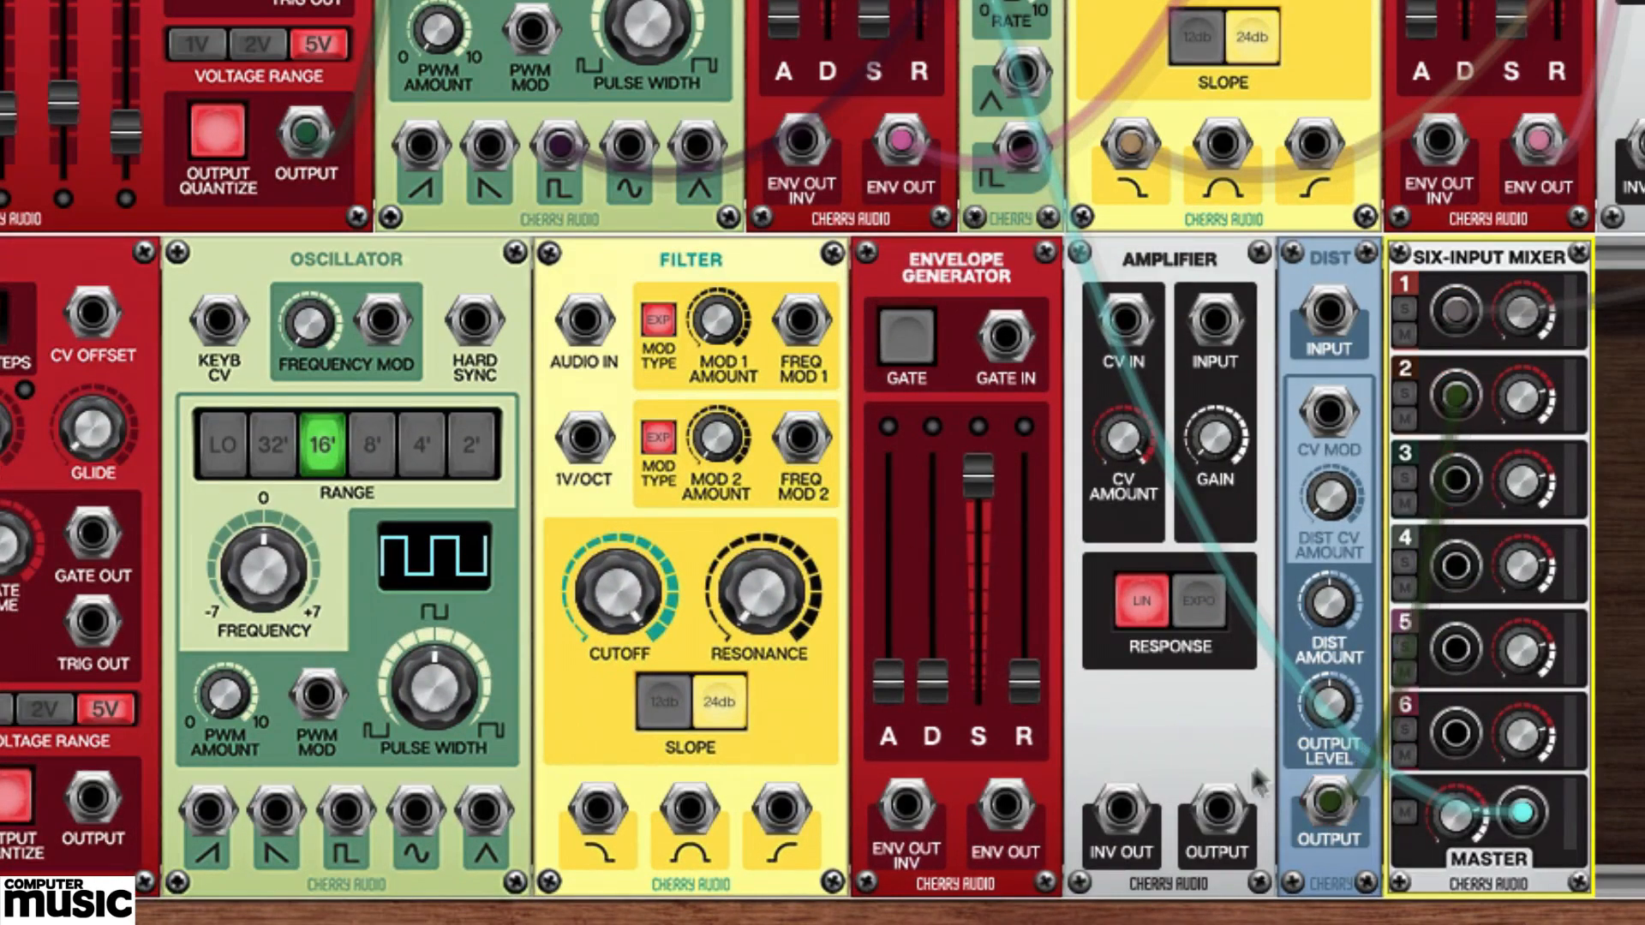
{"action": "left_click_drag", "start_coordinate": [1217, 810], "coordinate": [1324, 306]}
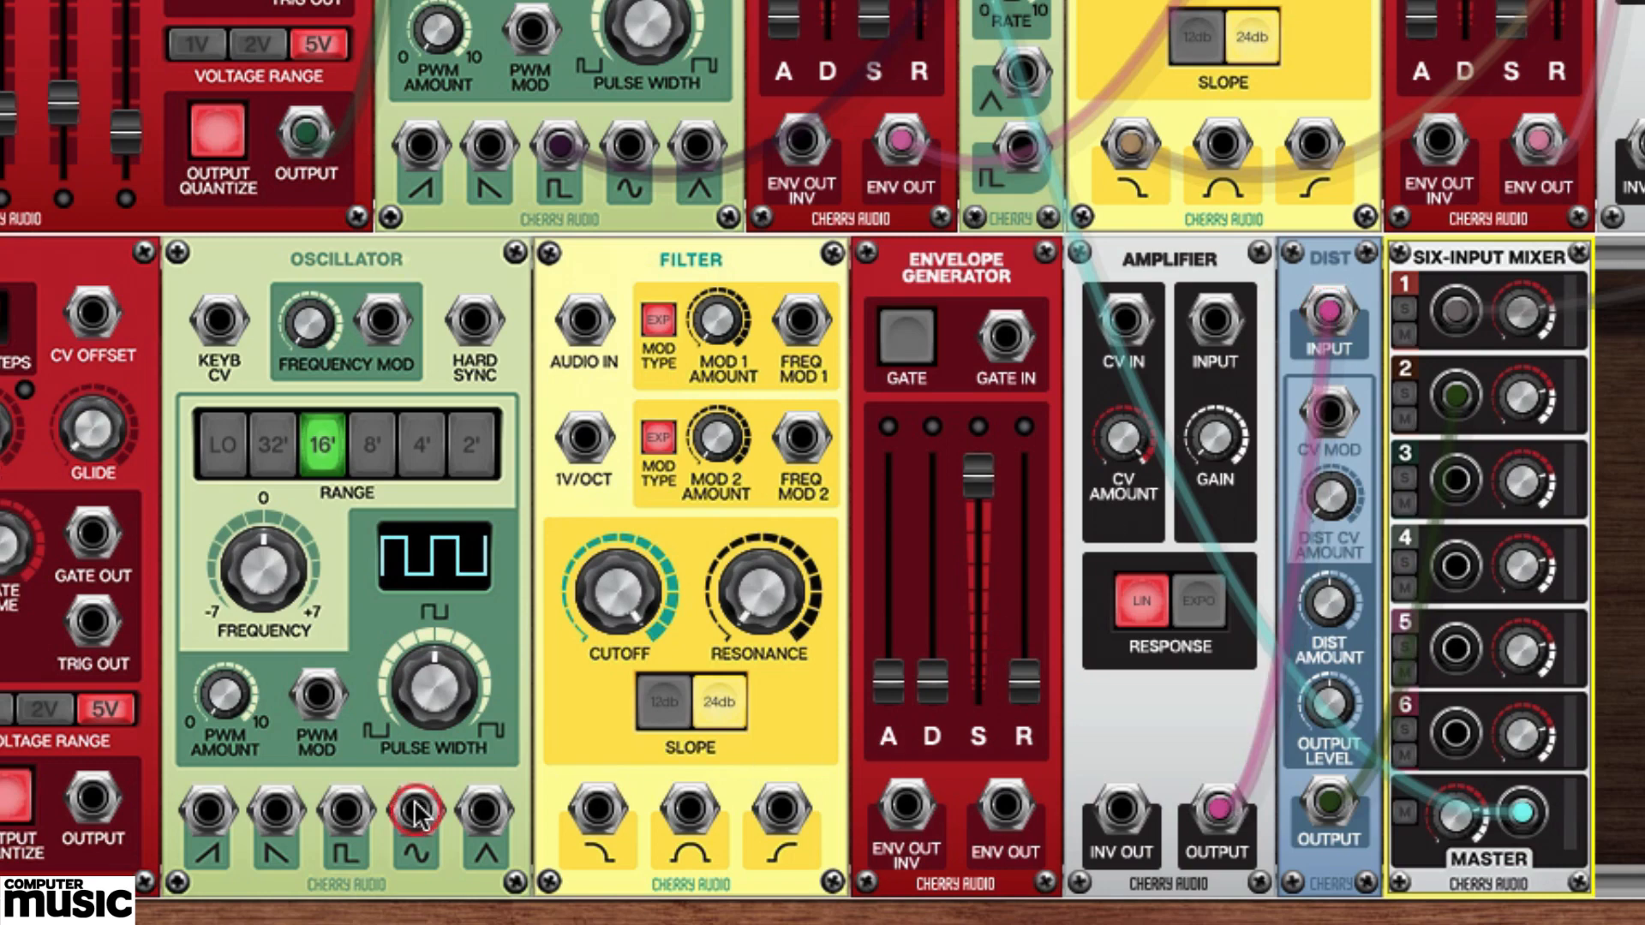
{"action": "left_click_drag", "start_coordinate": [416, 812], "coordinate": [584, 324]}
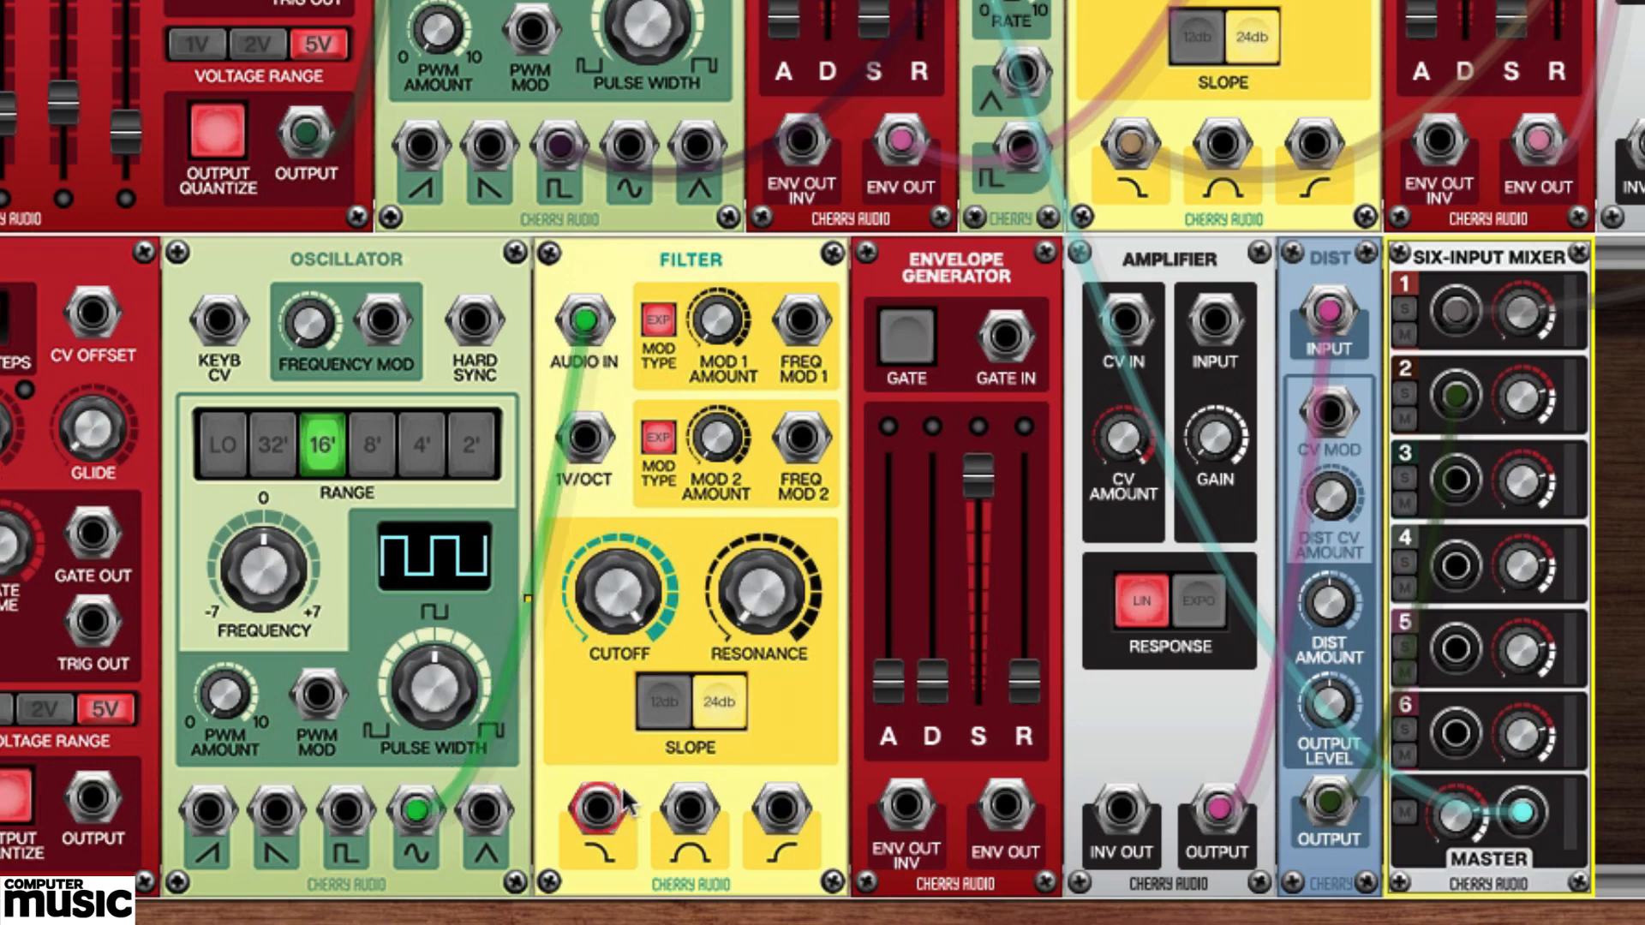
{"action": "left_click_drag", "start_coordinate": [598, 810], "coordinate": [1215, 326]}
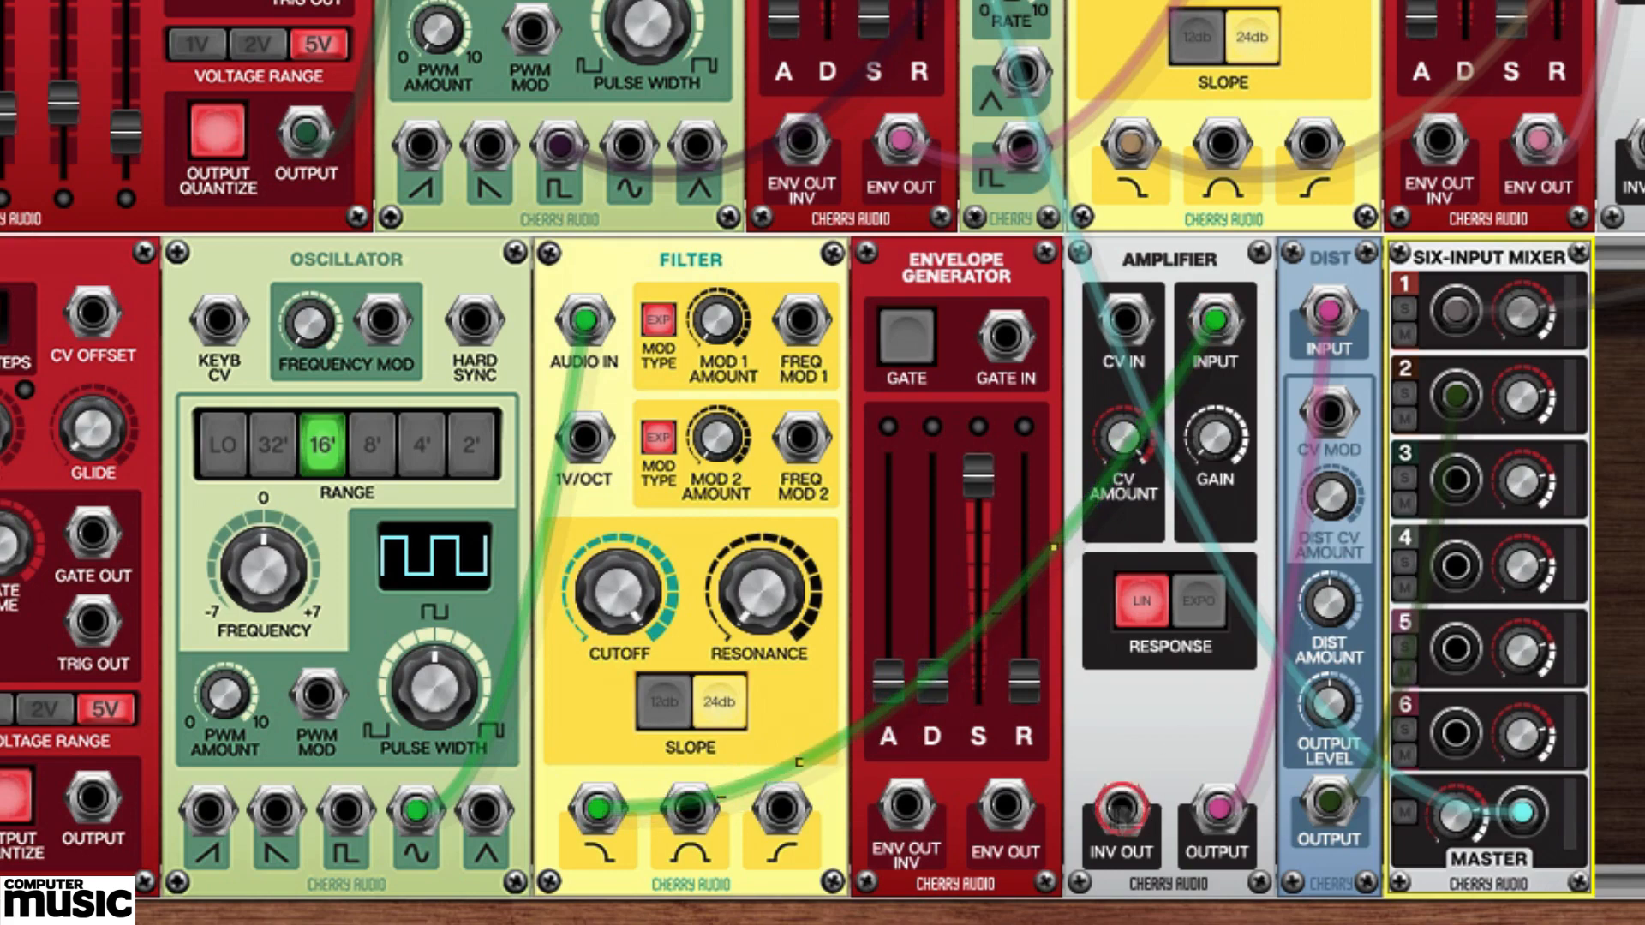
Patch the second row's envelope output to filter Freq Mod 1 and amplifier CV In, and the sequencer's Gate Out to the envelope's Gate In.
{"action": "left_click_drag", "start_coordinate": [1007, 805], "coordinate": [808, 315]}
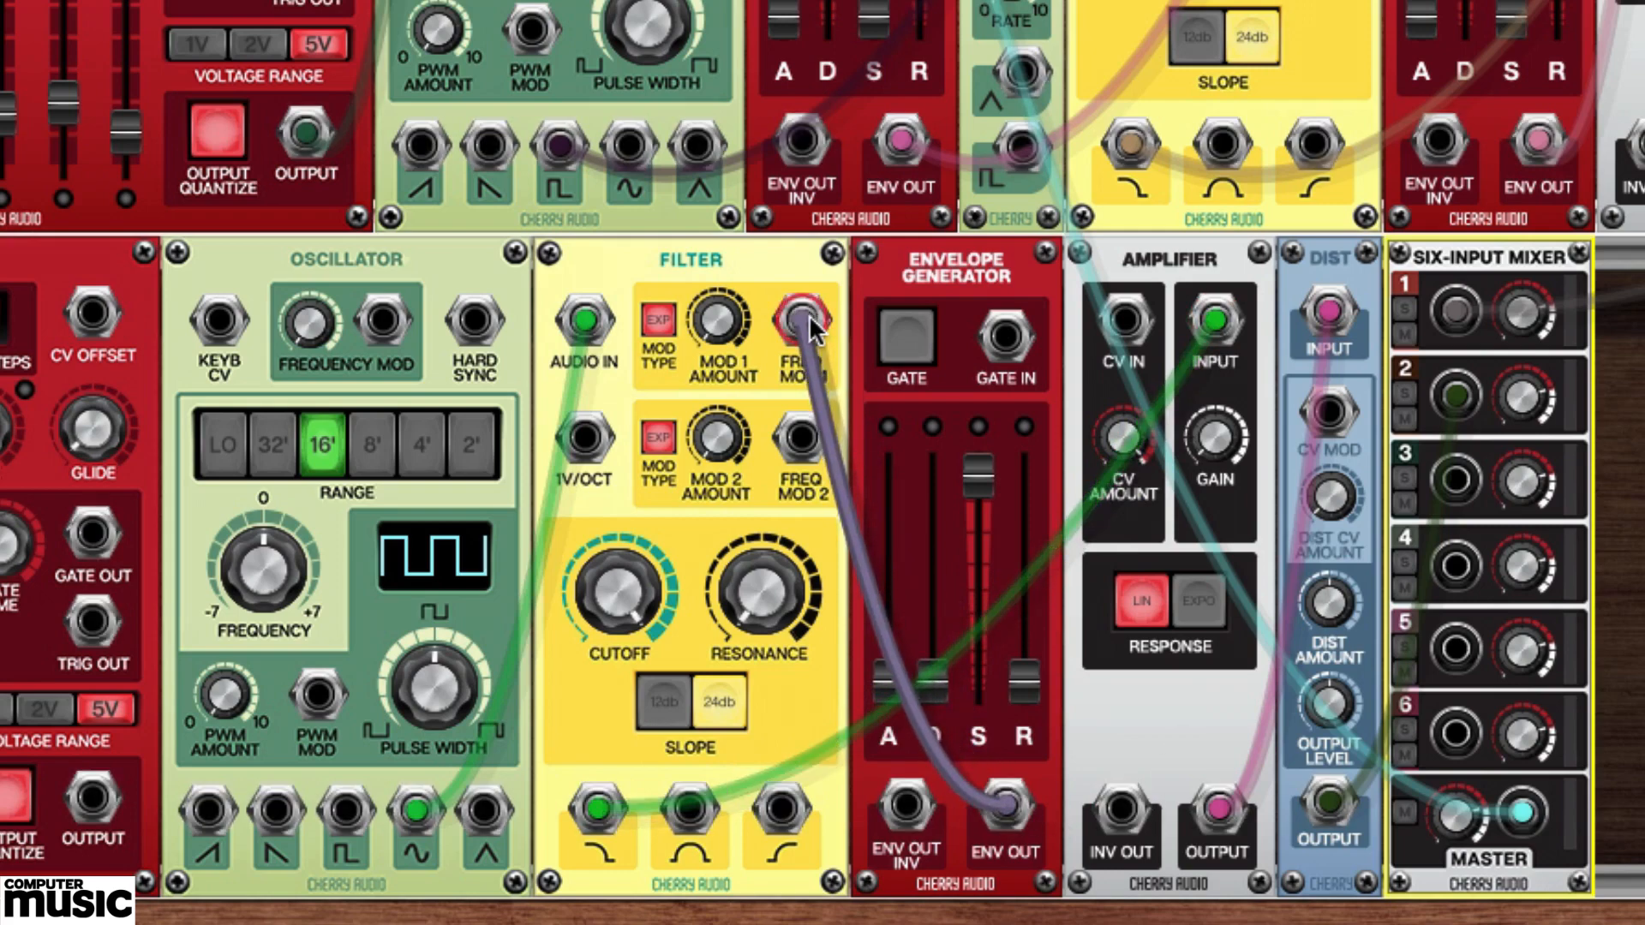
{"action": "left_click", "coordinate": [1009, 810]}
{"action": "left_click_drag", "start_coordinate": [1037, 749], "coordinate": [1128, 322]}
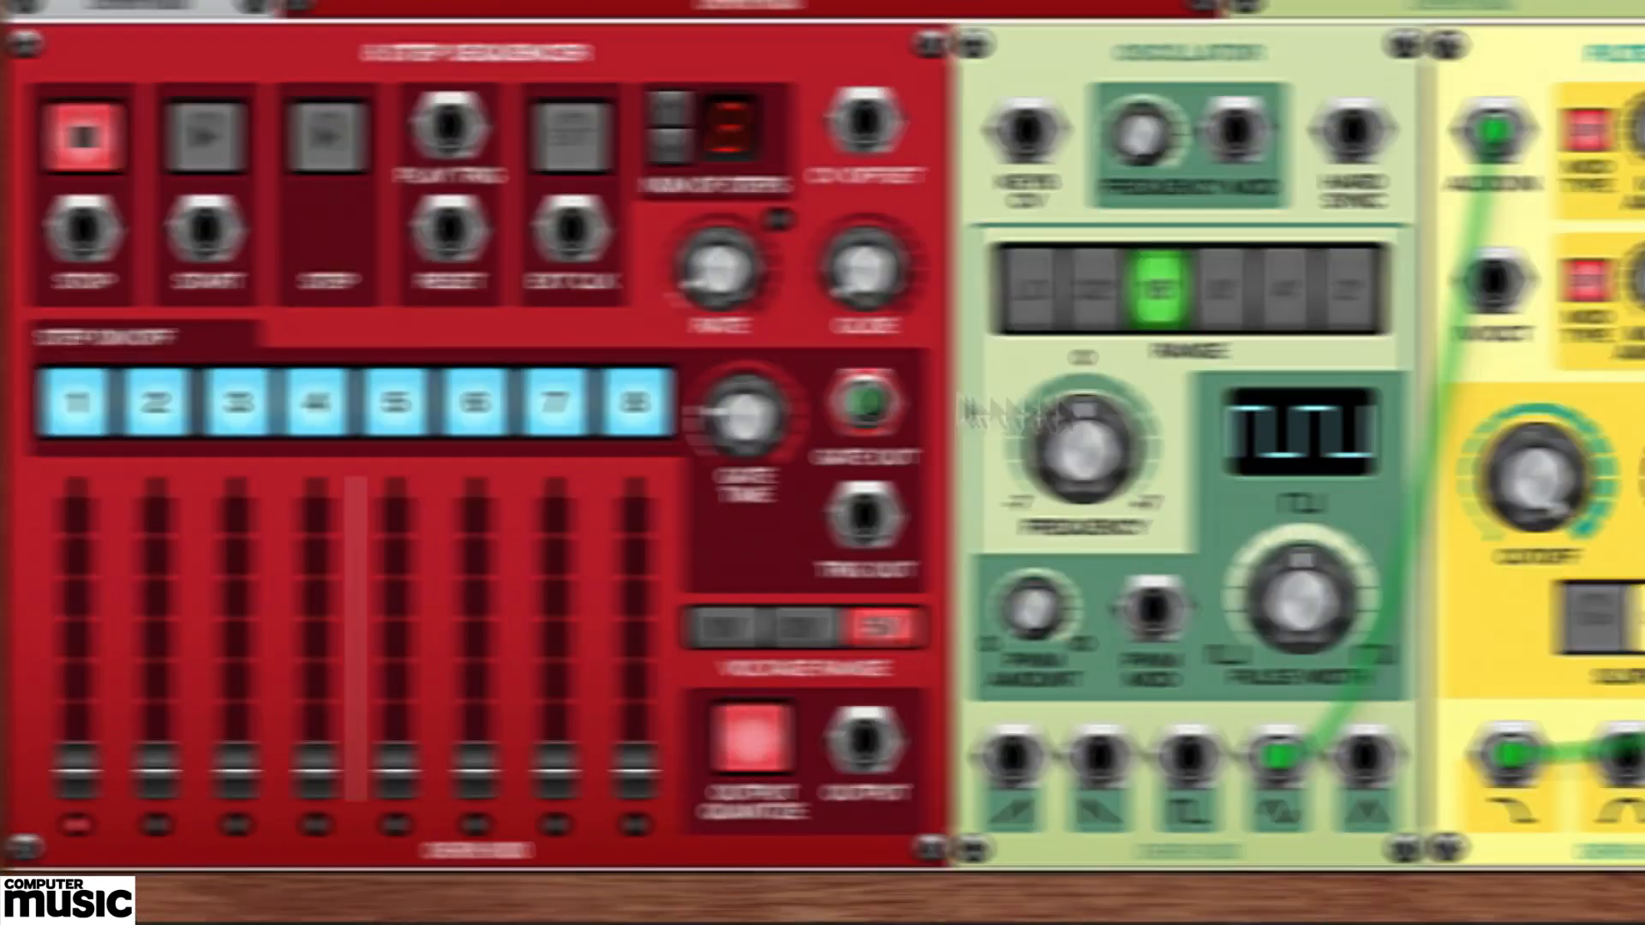
{"action": "left_click_drag", "start_coordinate": [866, 402], "coordinate": [1359, 165]}
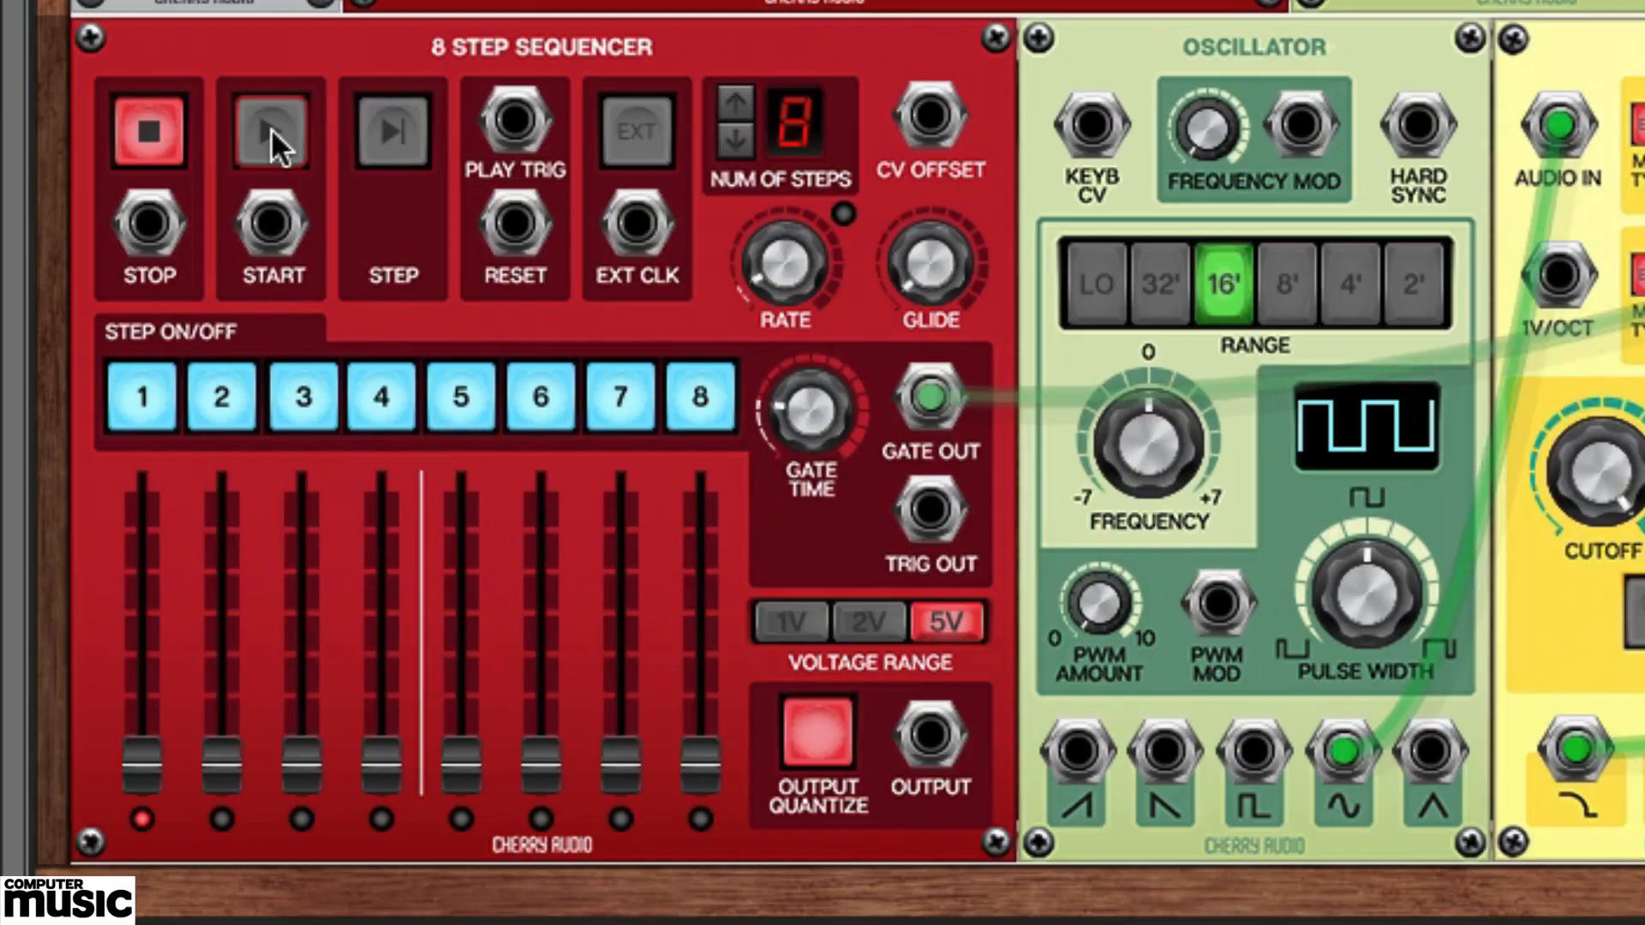
Run the second sequencer while switching off steps 2, 3, 4, 6, 7 and 8, and stop it.
{"action": "left_click", "coordinate": [270, 126]}
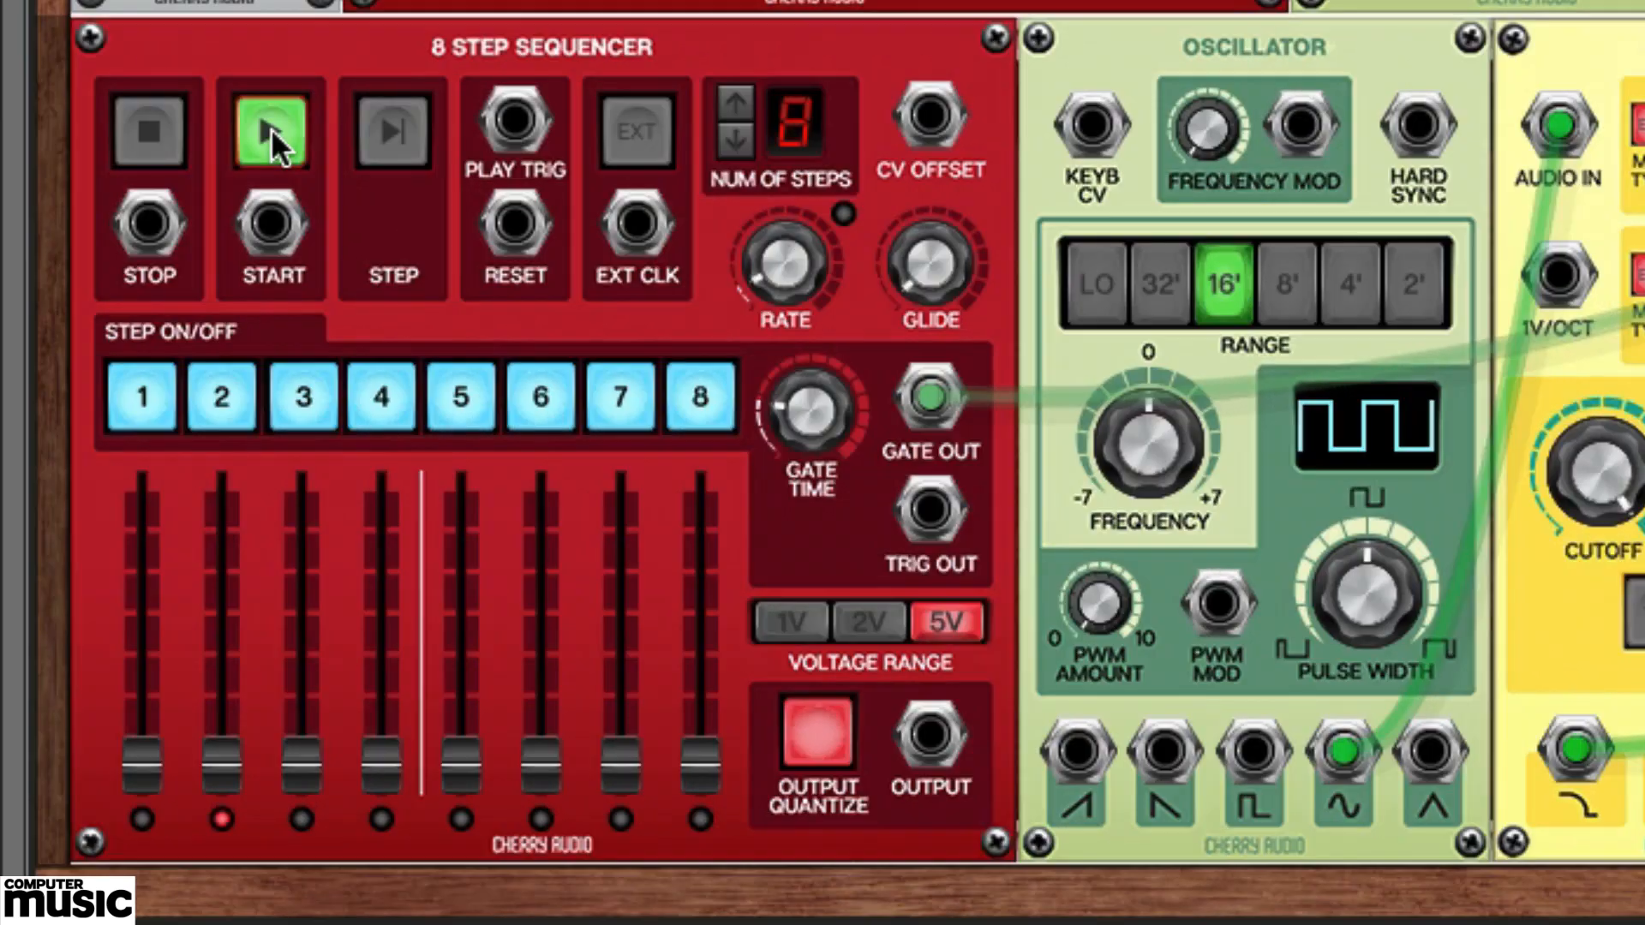
{"action": "left_click", "coordinate": [228, 393]}
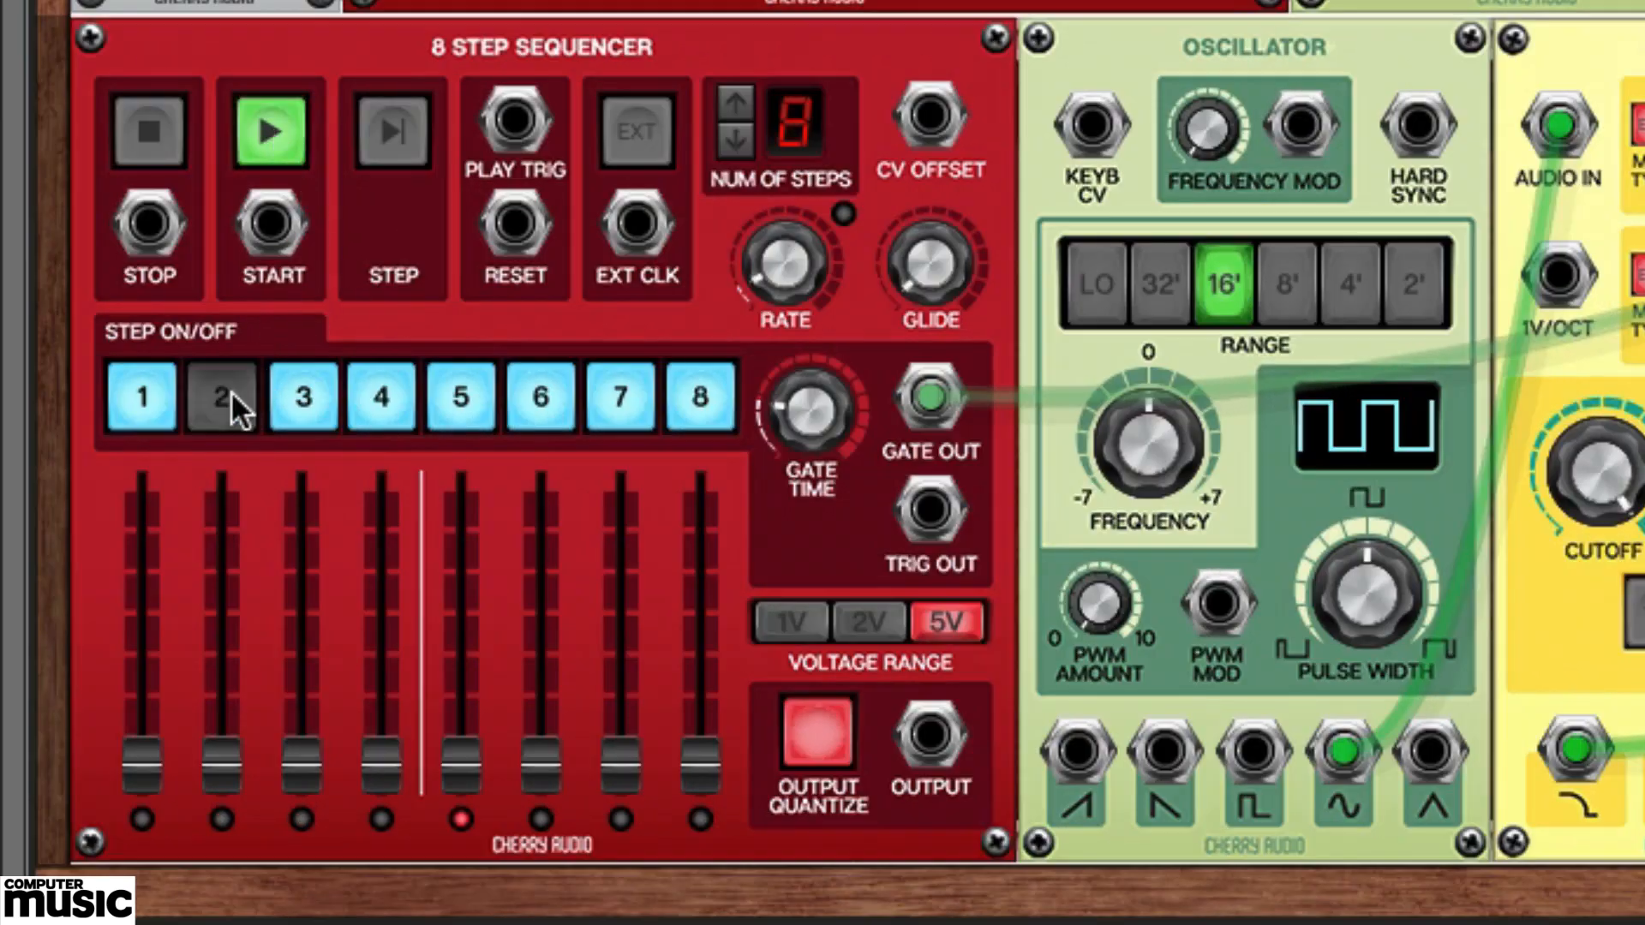
{"action": "left_click", "coordinate": [305, 398]}
{"action": "left_click", "coordinate": [383, 401]}
{"action": "left_click", "coordinate": [541, 396]}
{"action": "left_click", "coordinate": [622, 397]}
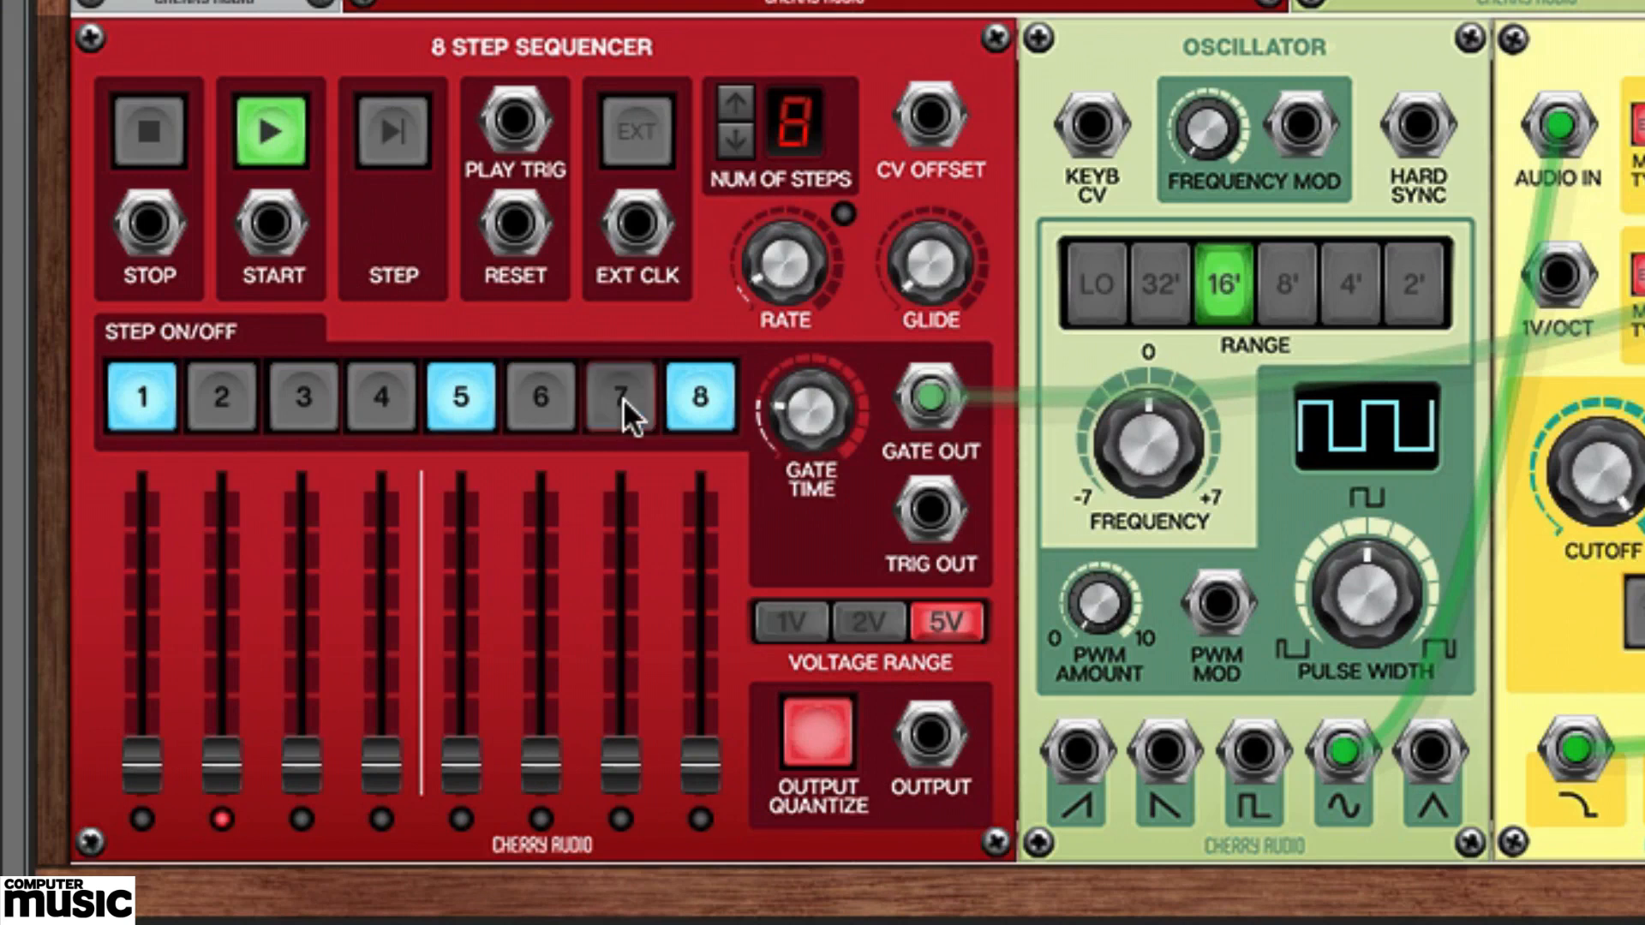
{"action": "left_click", "coordinate": [701, 399]}
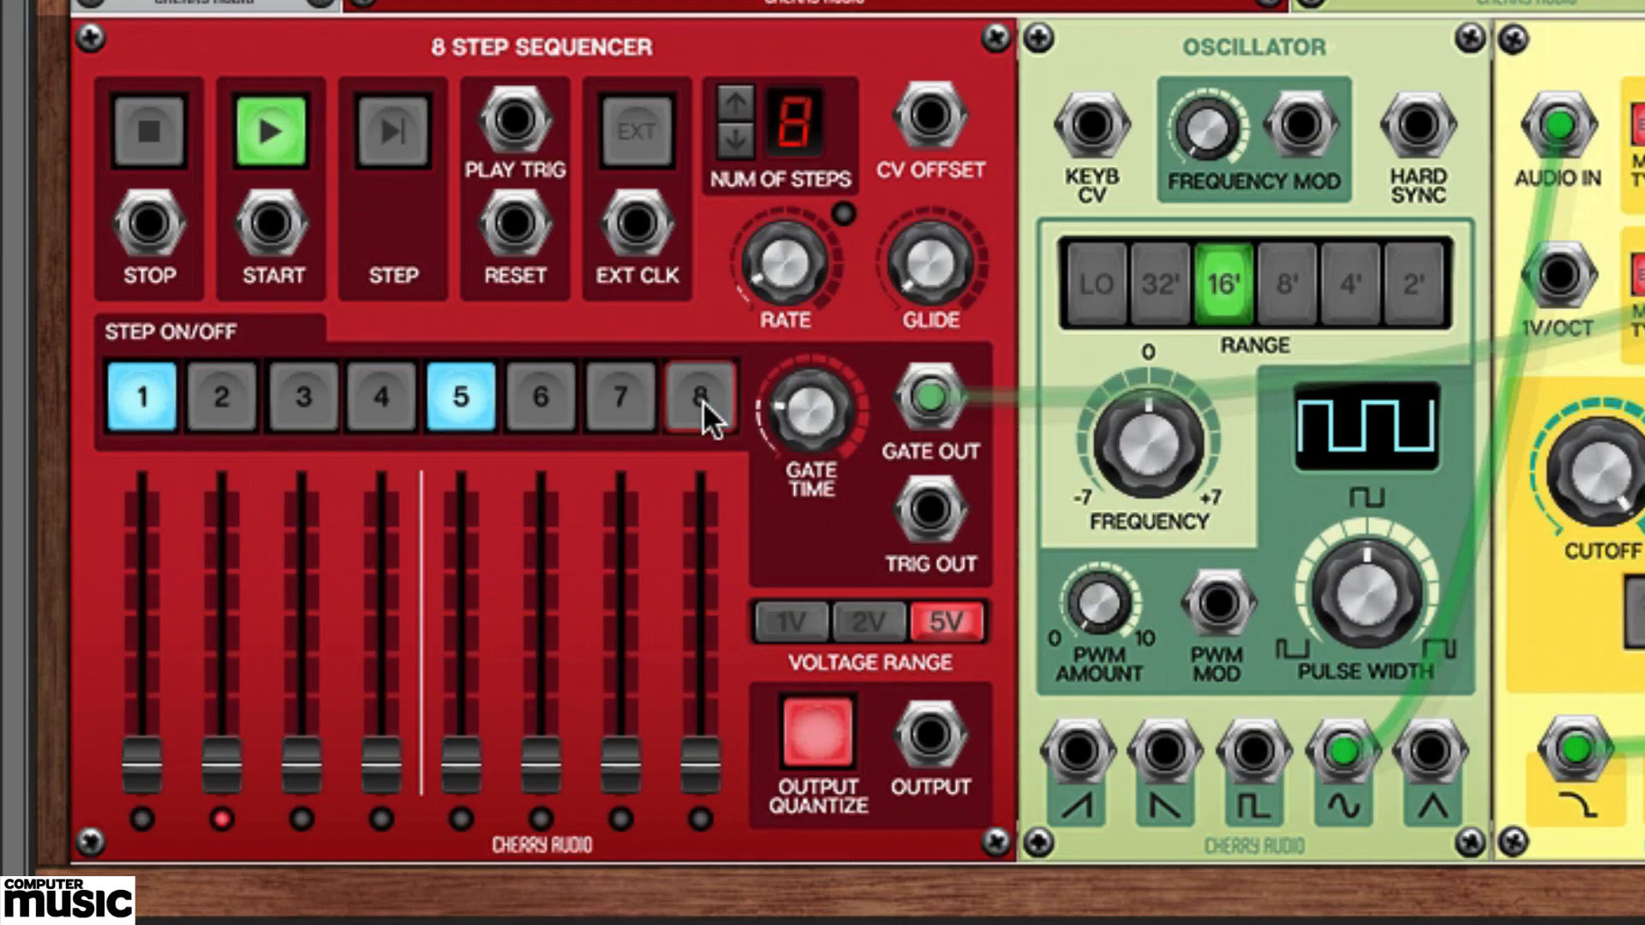
{"action": "left_click", "coordinate": [147, 135]}
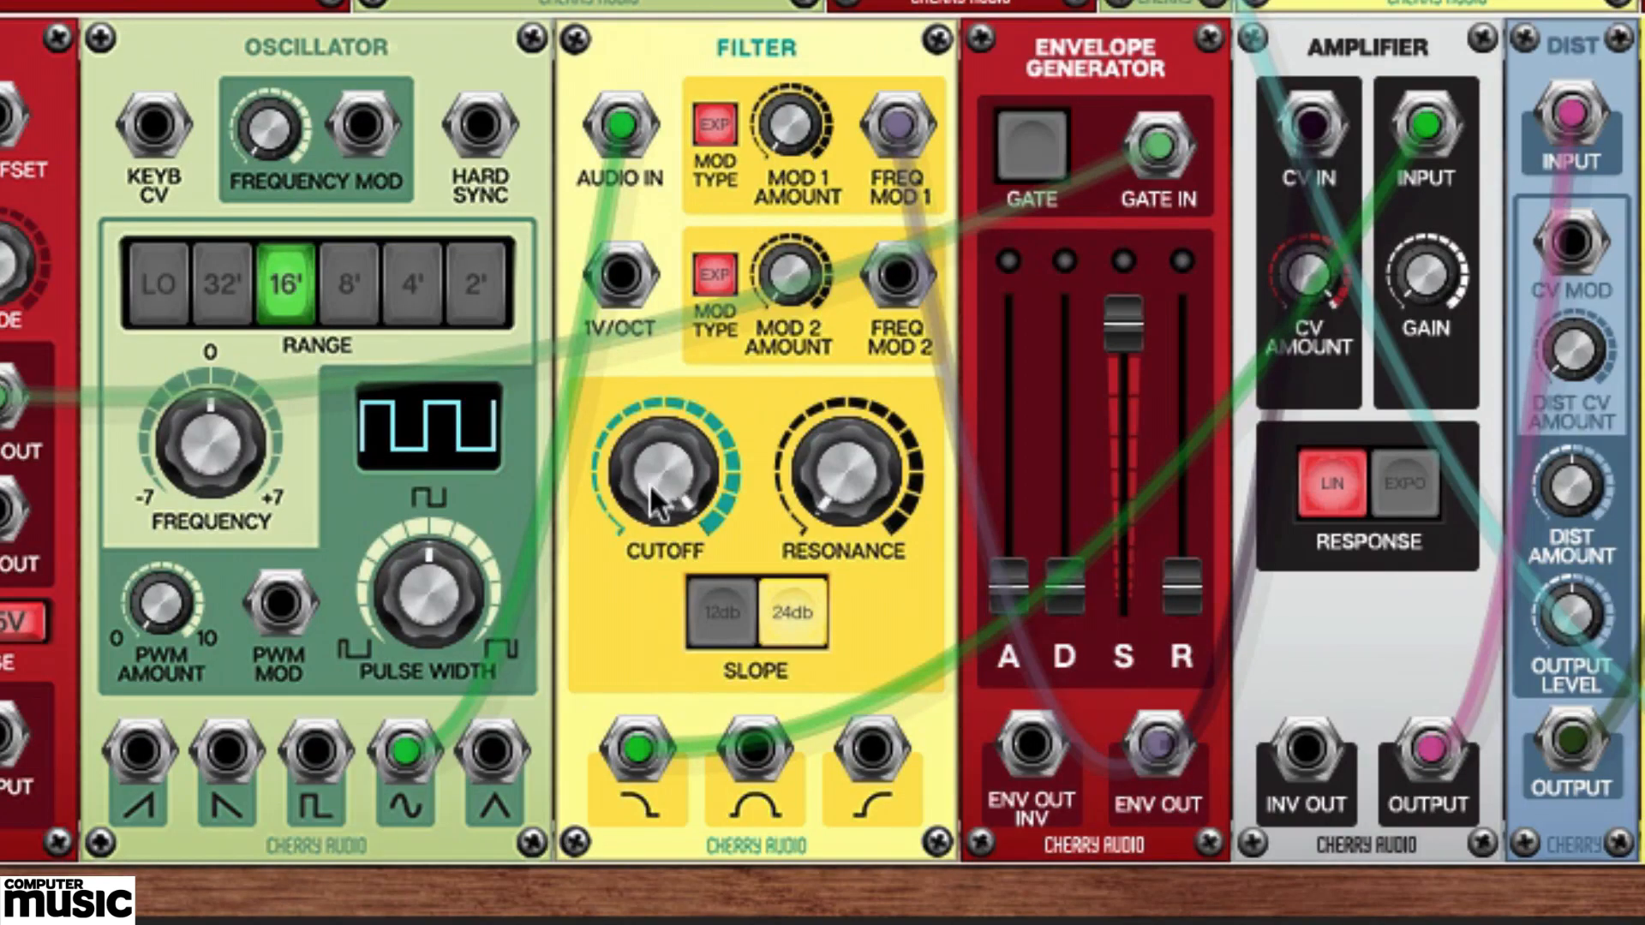
Set the second row's filter cutoff to 35.7 Hz, resonance to maximum, and raise its Mod 1 amount.
{"action": "left_click_drag", "start_coordinate": [650, 483], "coordinate": [601, 920]}
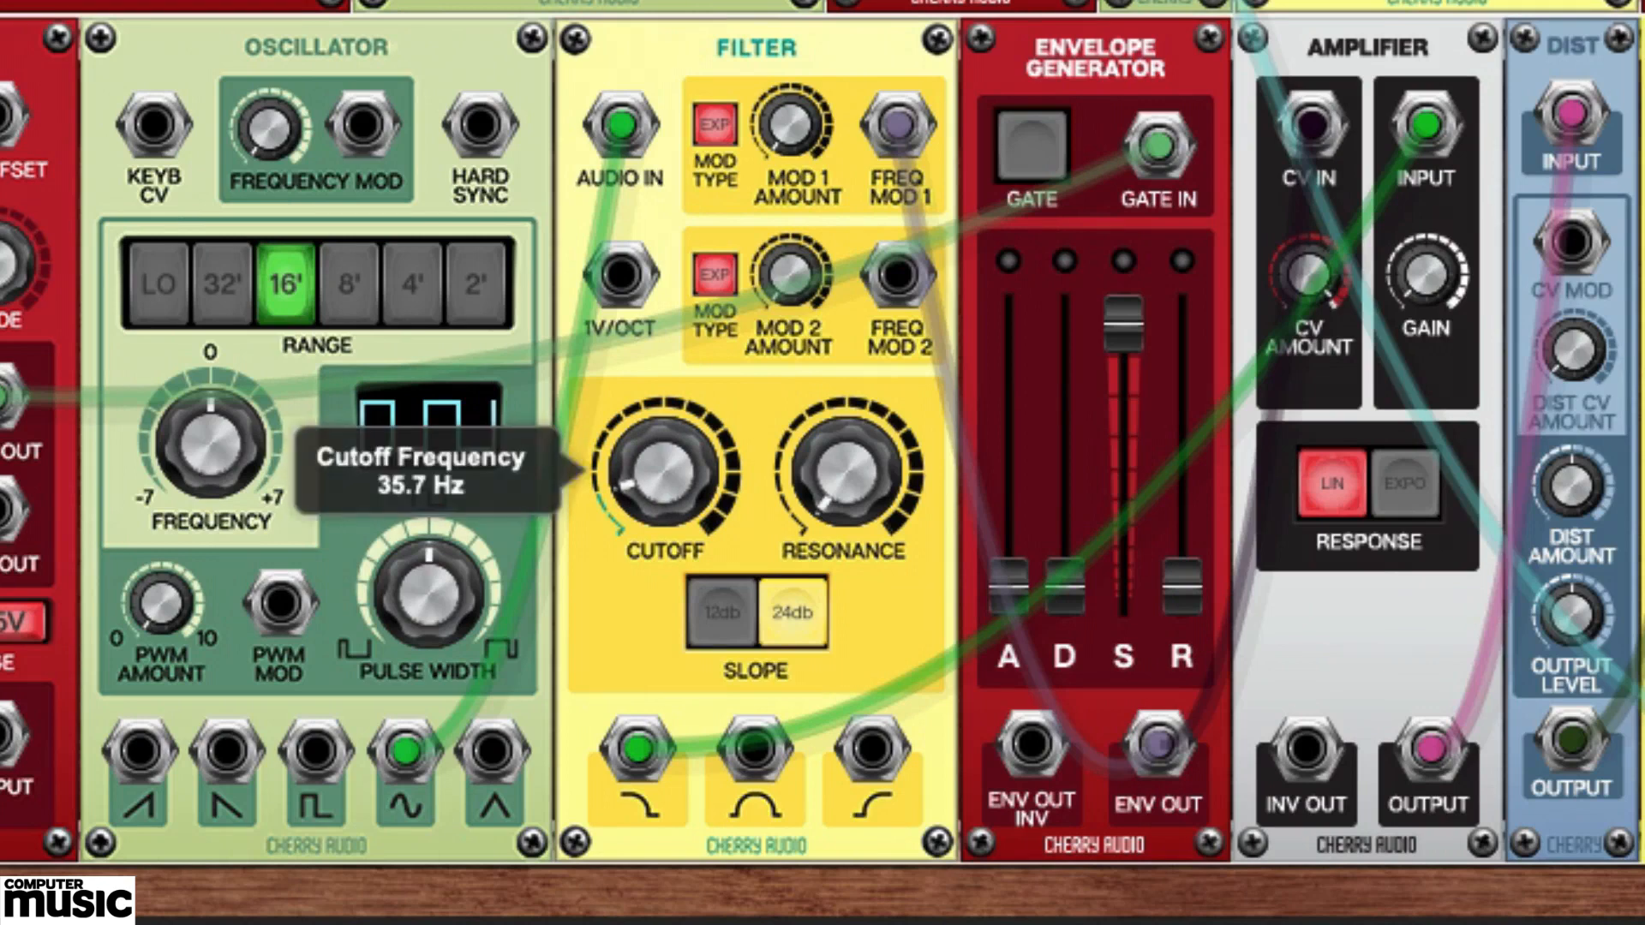
{"action": "left_click_drag", "start_coordinate": [856, 502], "coordinate": [897, 4]}
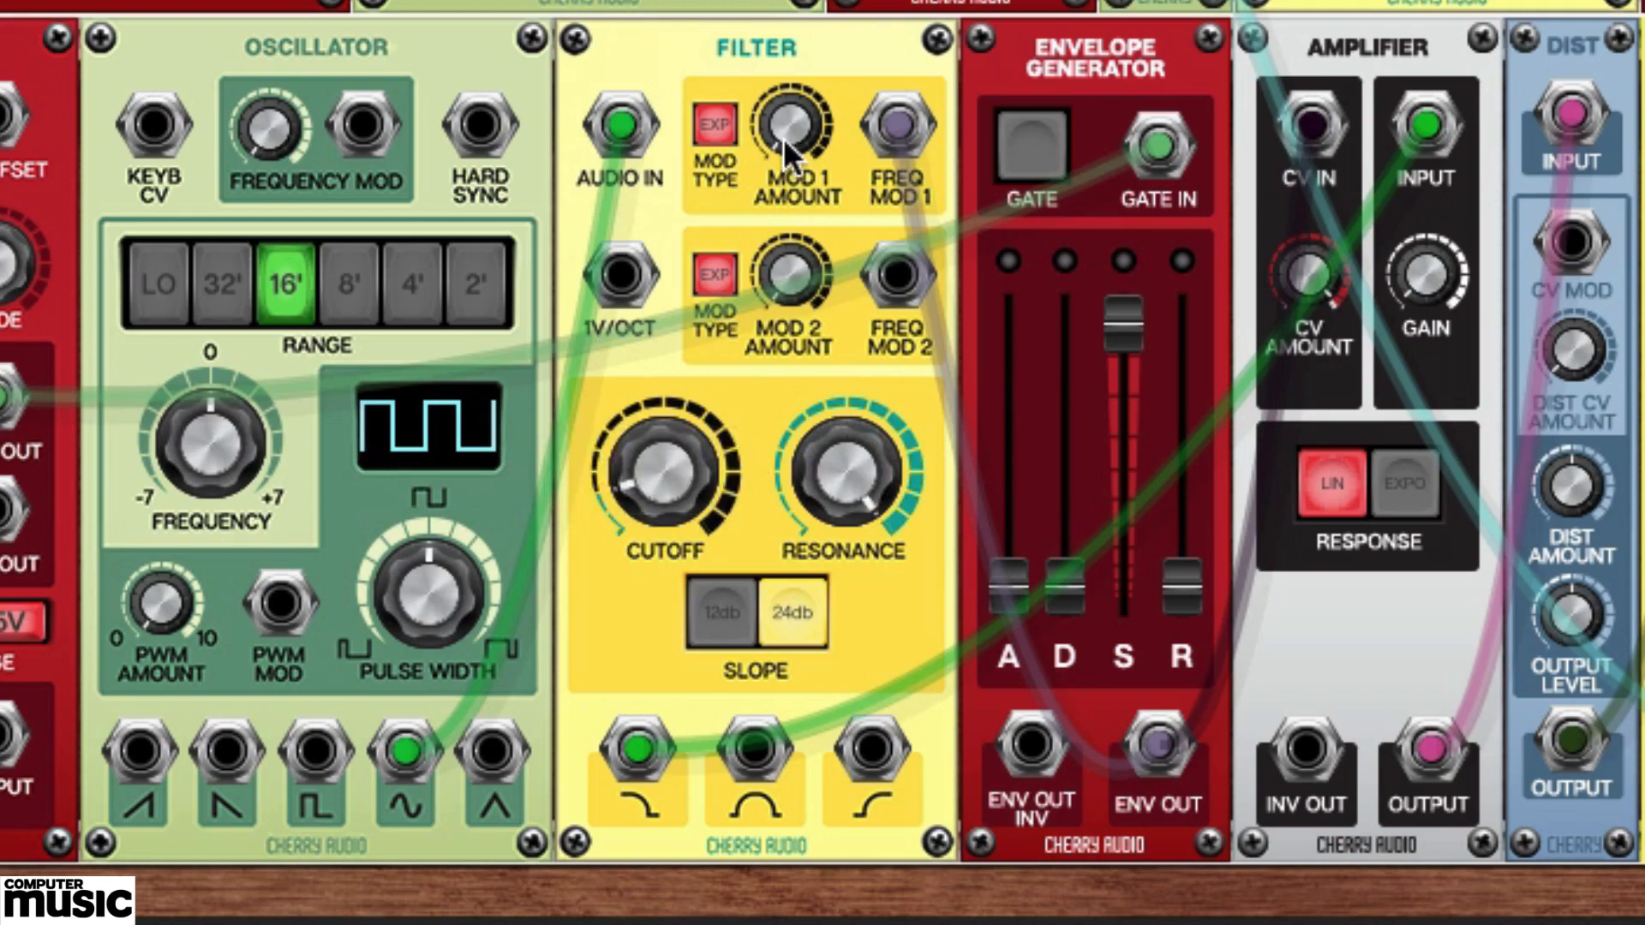
{"action": "mouse_move", "coordinate": [783, 137]}
{"action": "left_click_drag", "start_coordinate": [783, 137], "coordinate": [783, 0]}
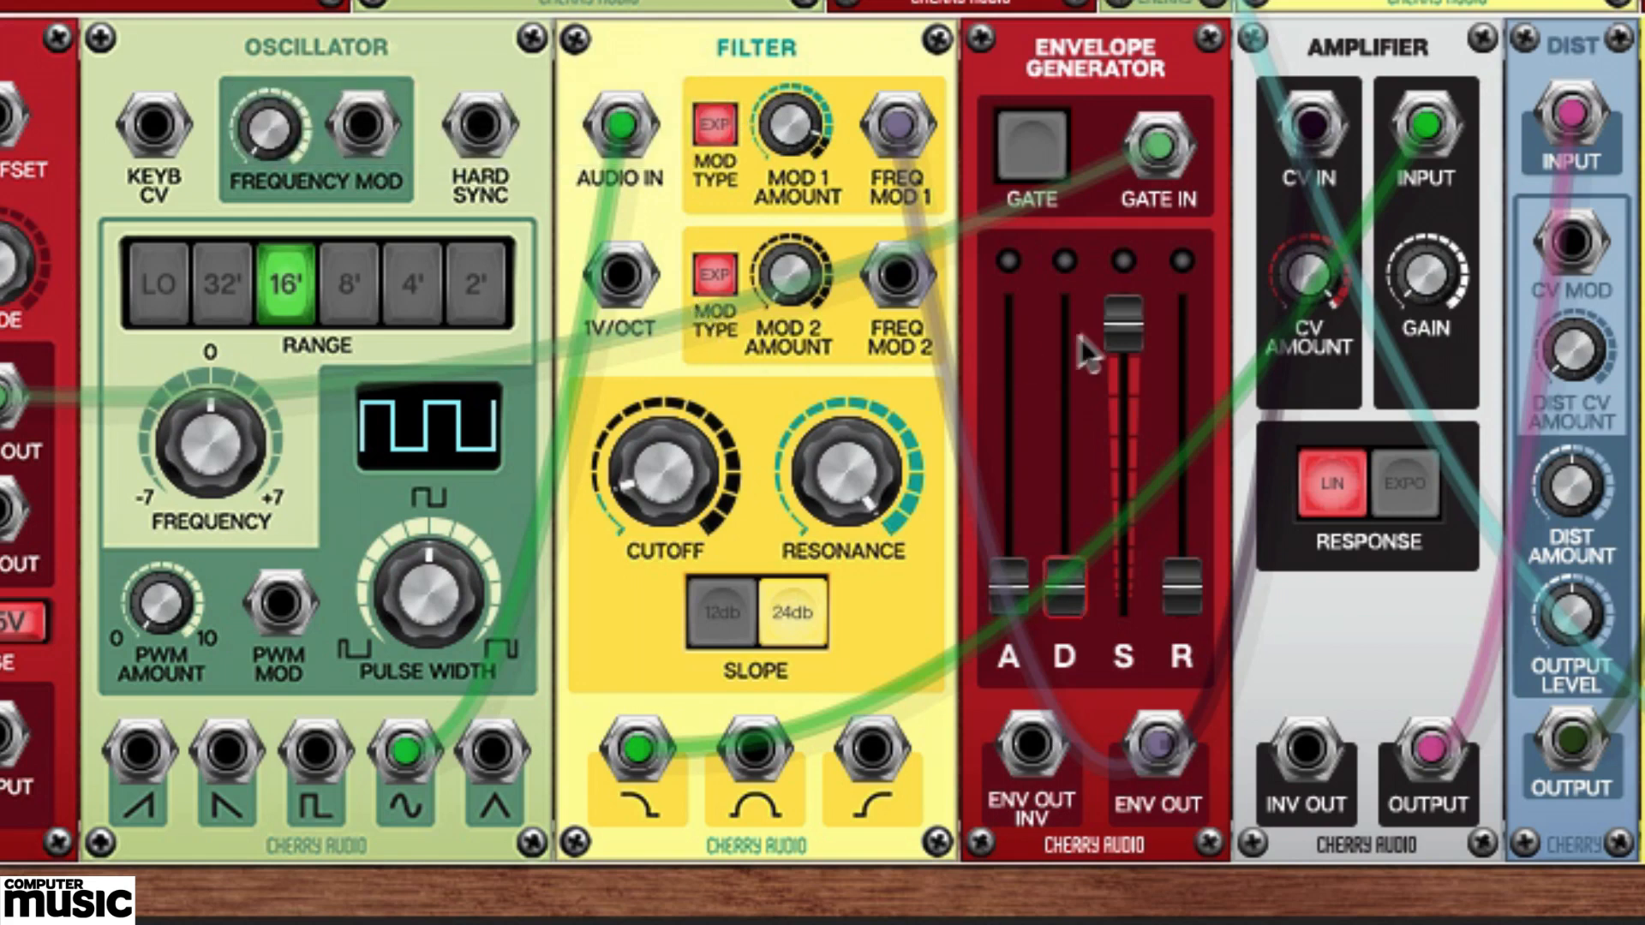
Shape the second row's envelope with minimum sustain, a longer decay of about a quarter of the range, and a 102.0 ms release.
{"action": "left_click_drag", "start_coordinate": [1121, 331], "coordinate": [1086, 799]}
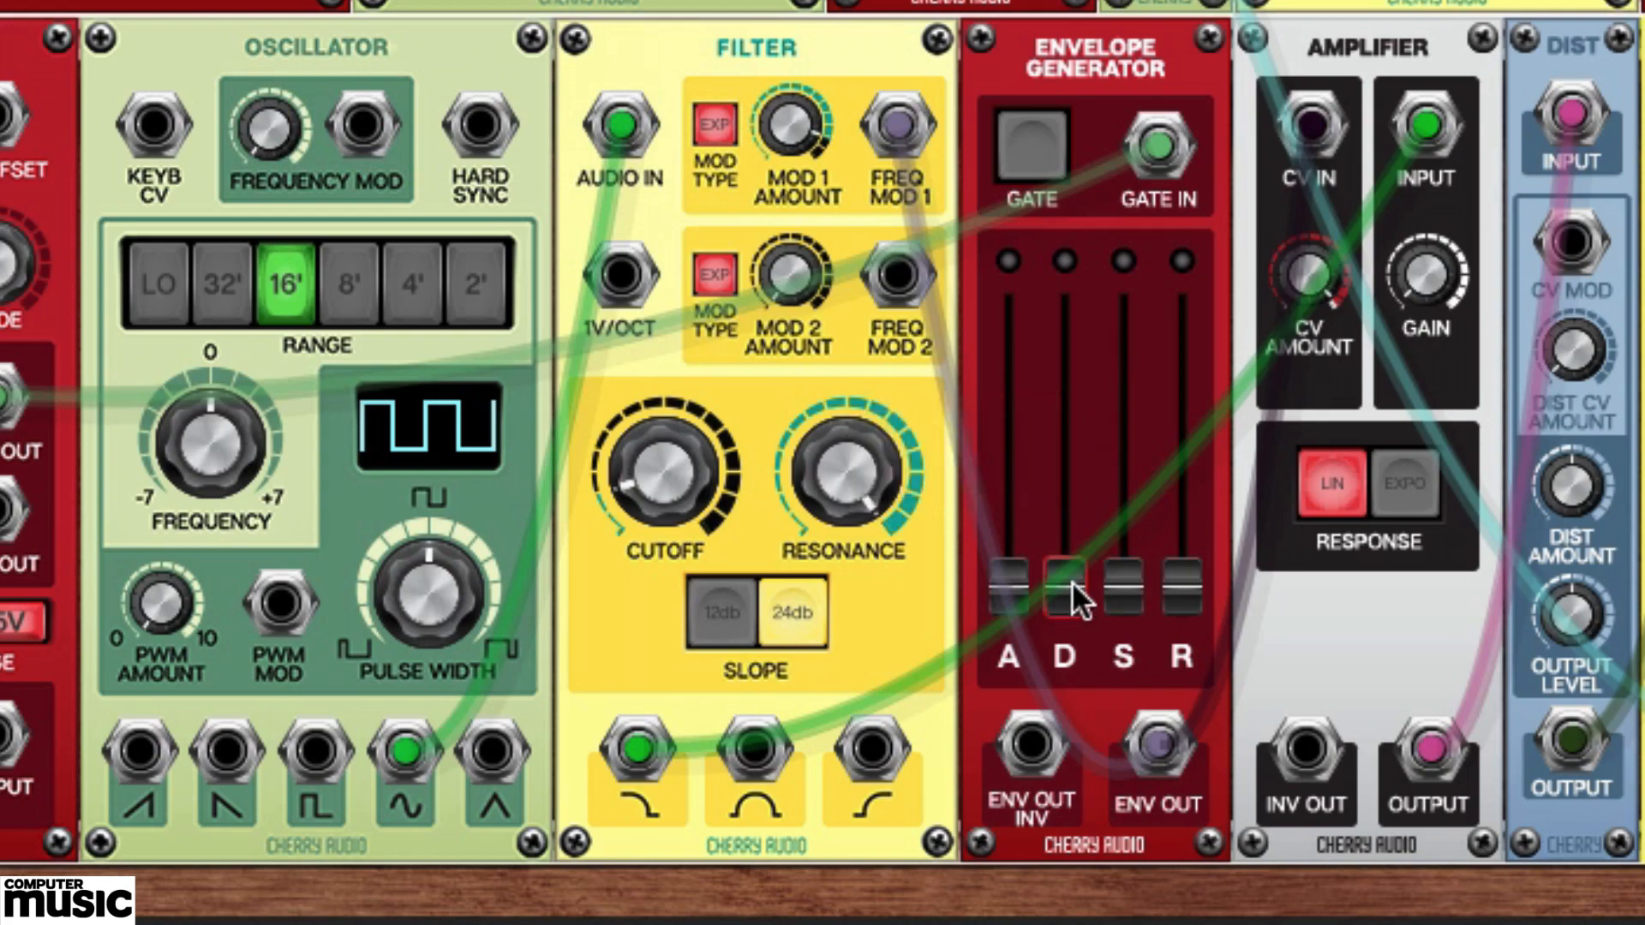
{"action": "left_click_drag", "start_coordinate": [1072, 586], "coordinate": [1074, 506]}
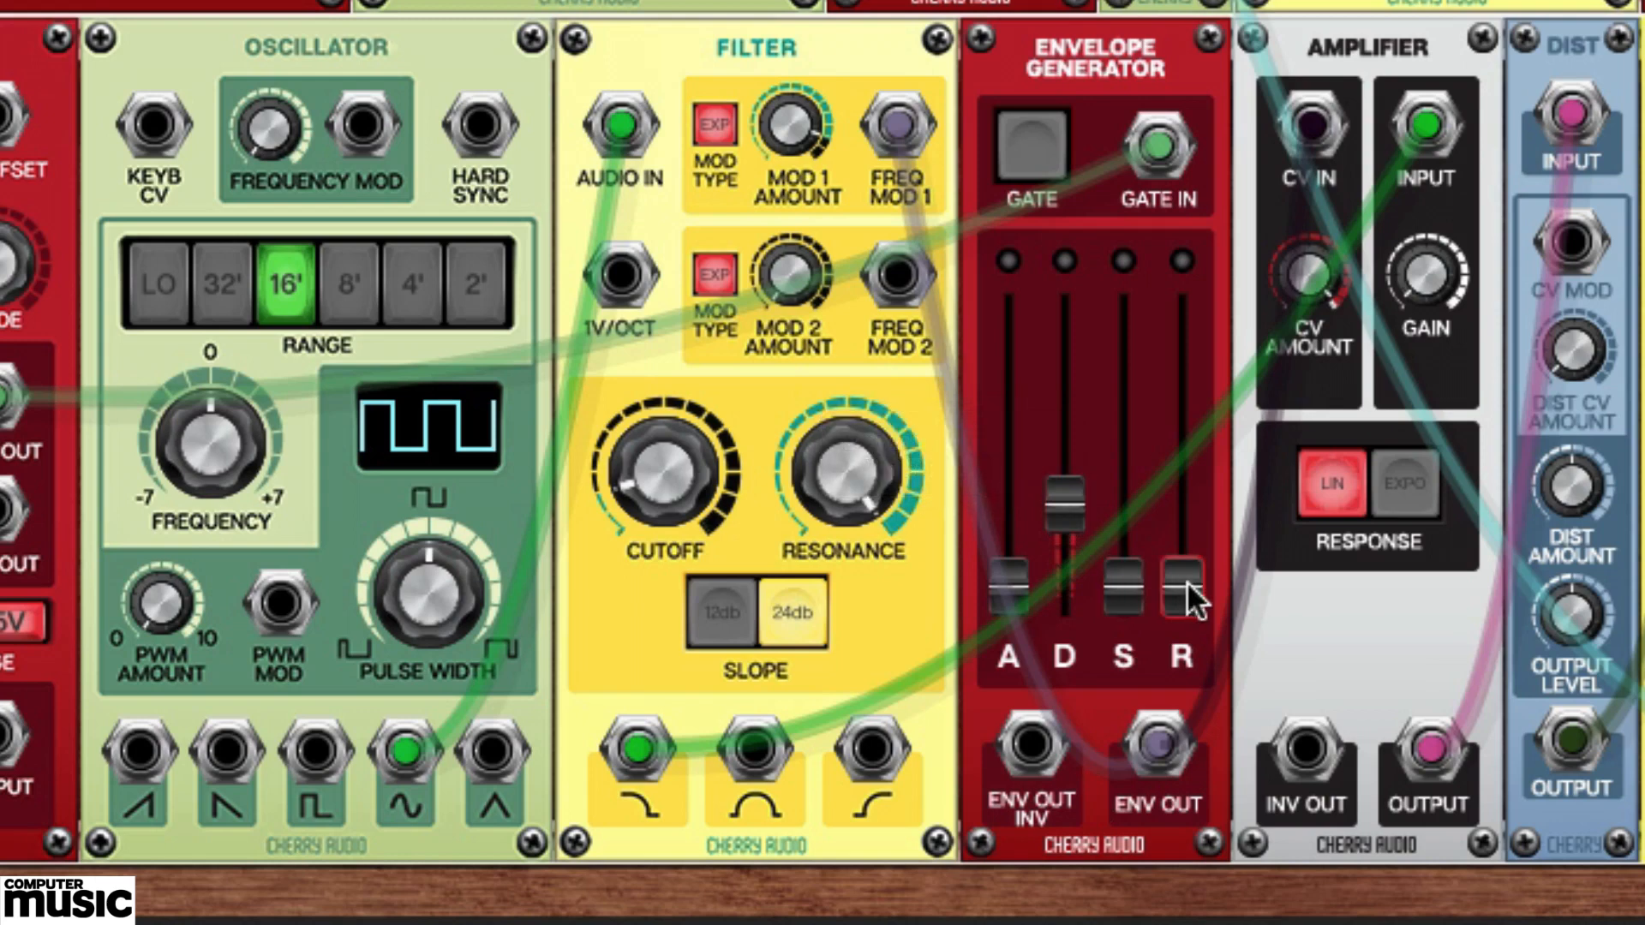
{"action": "left_click_drag", "start_coordinate": [1186, 581], "coordinate": [1190, 536]}
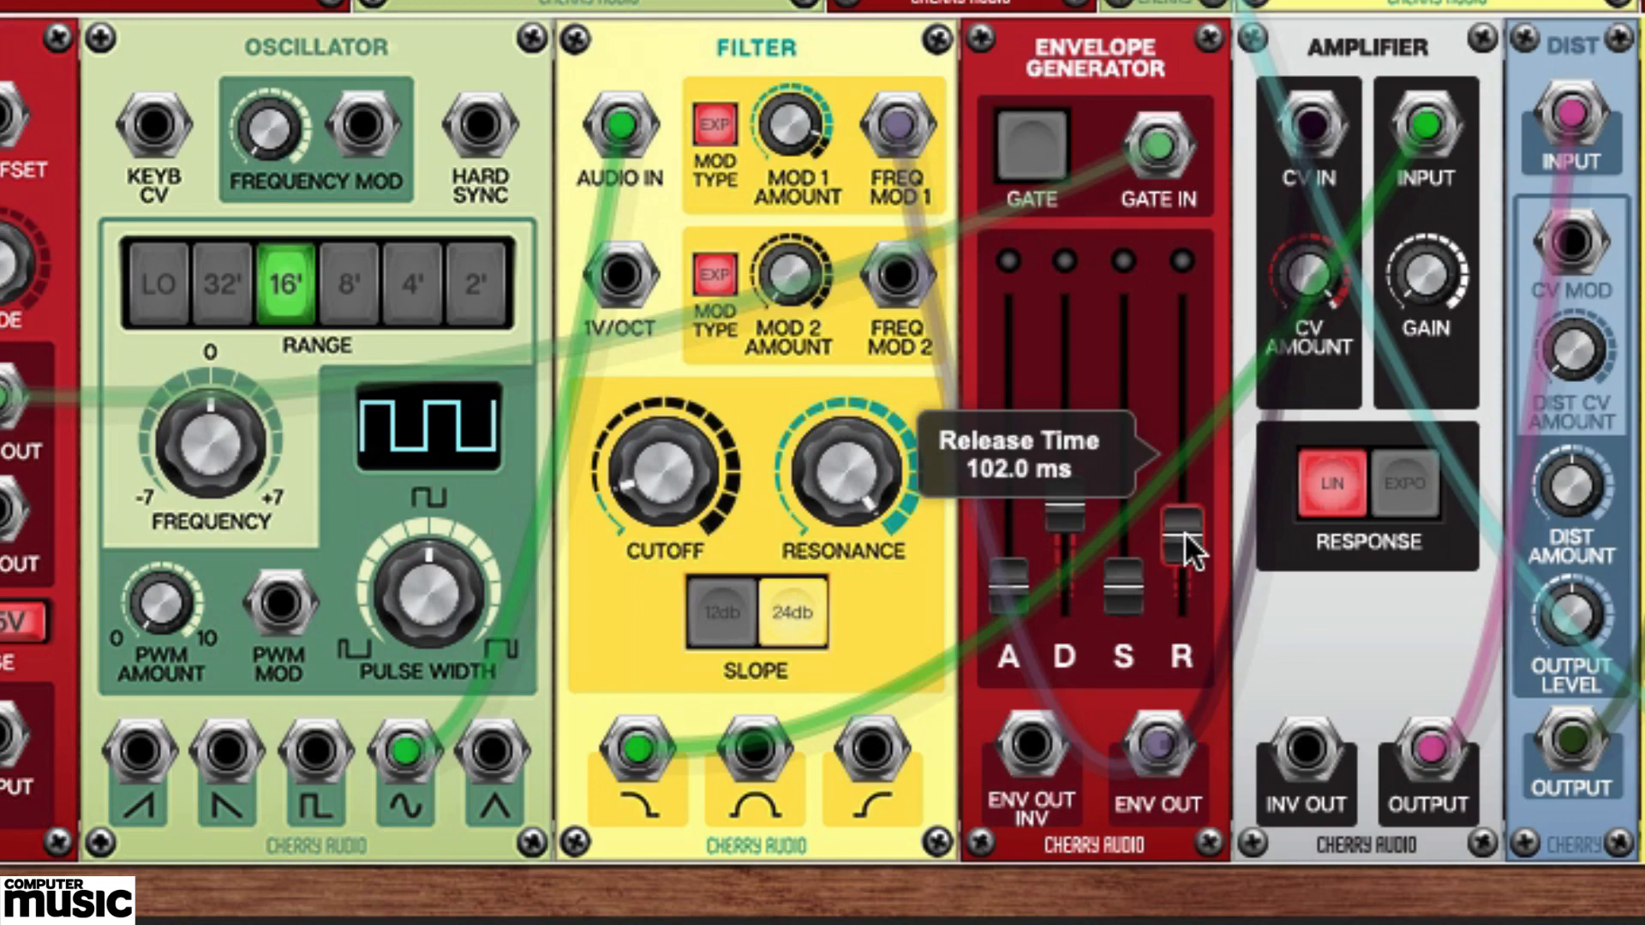
Switch the second row's amplifier to exponential response and audition the sequence briefly.
{"action": "left_click", "coordinate": [1427, 480]}
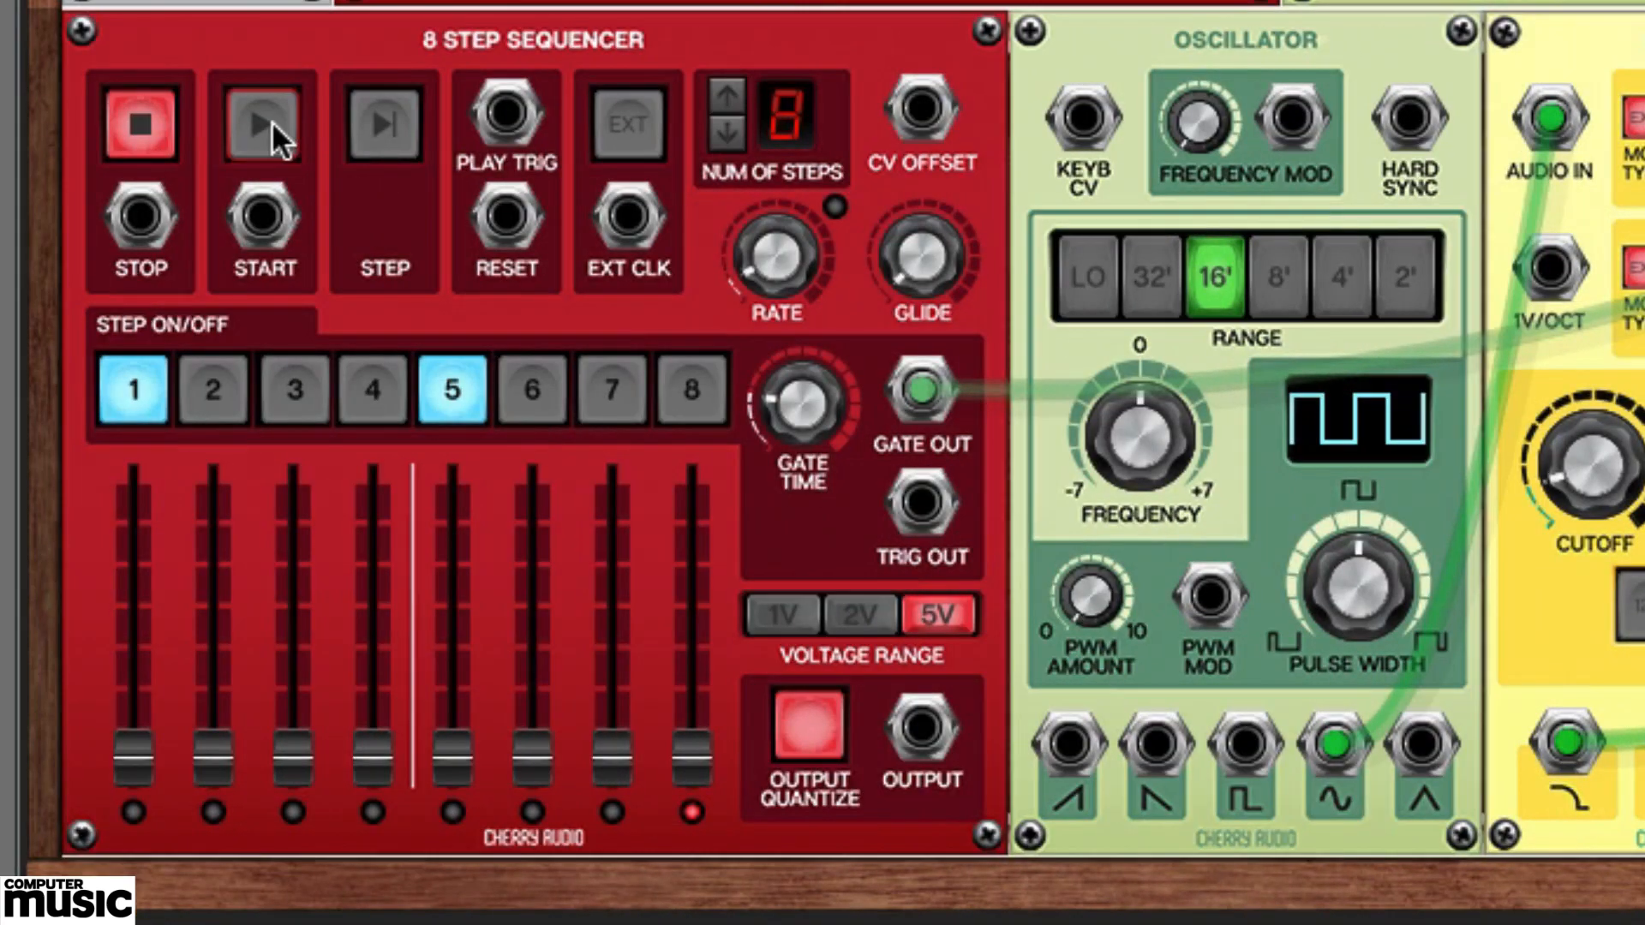
{"action": "left_click", "coordinate": [261, 124]}
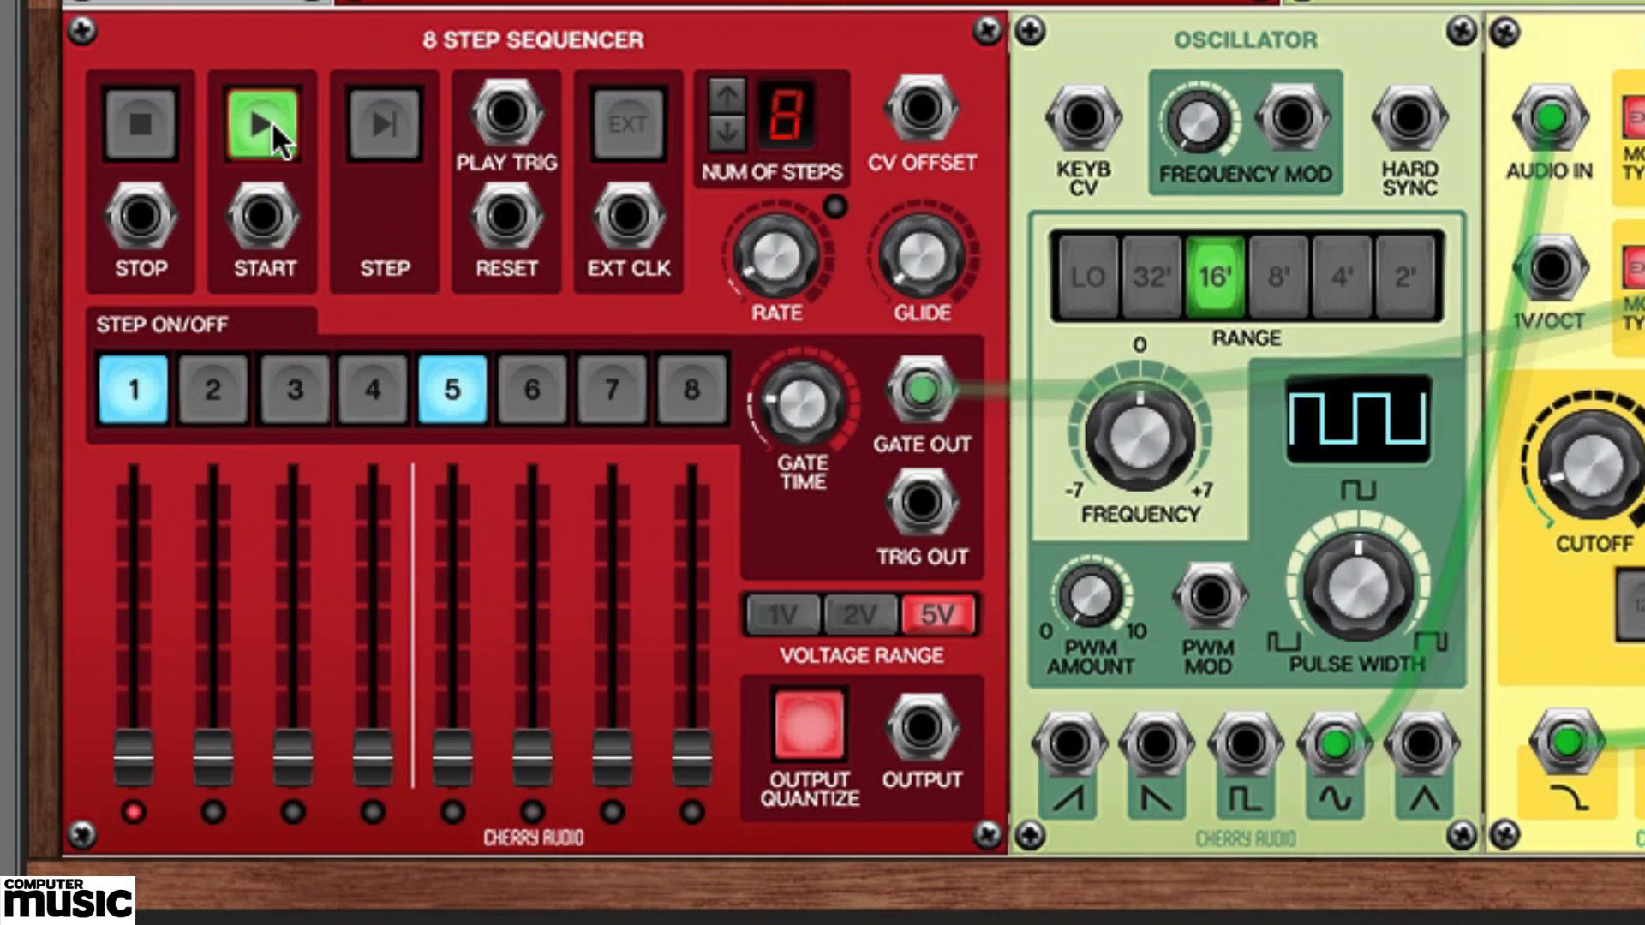
{"action": "left_click", "coordinate": [150, 116]}
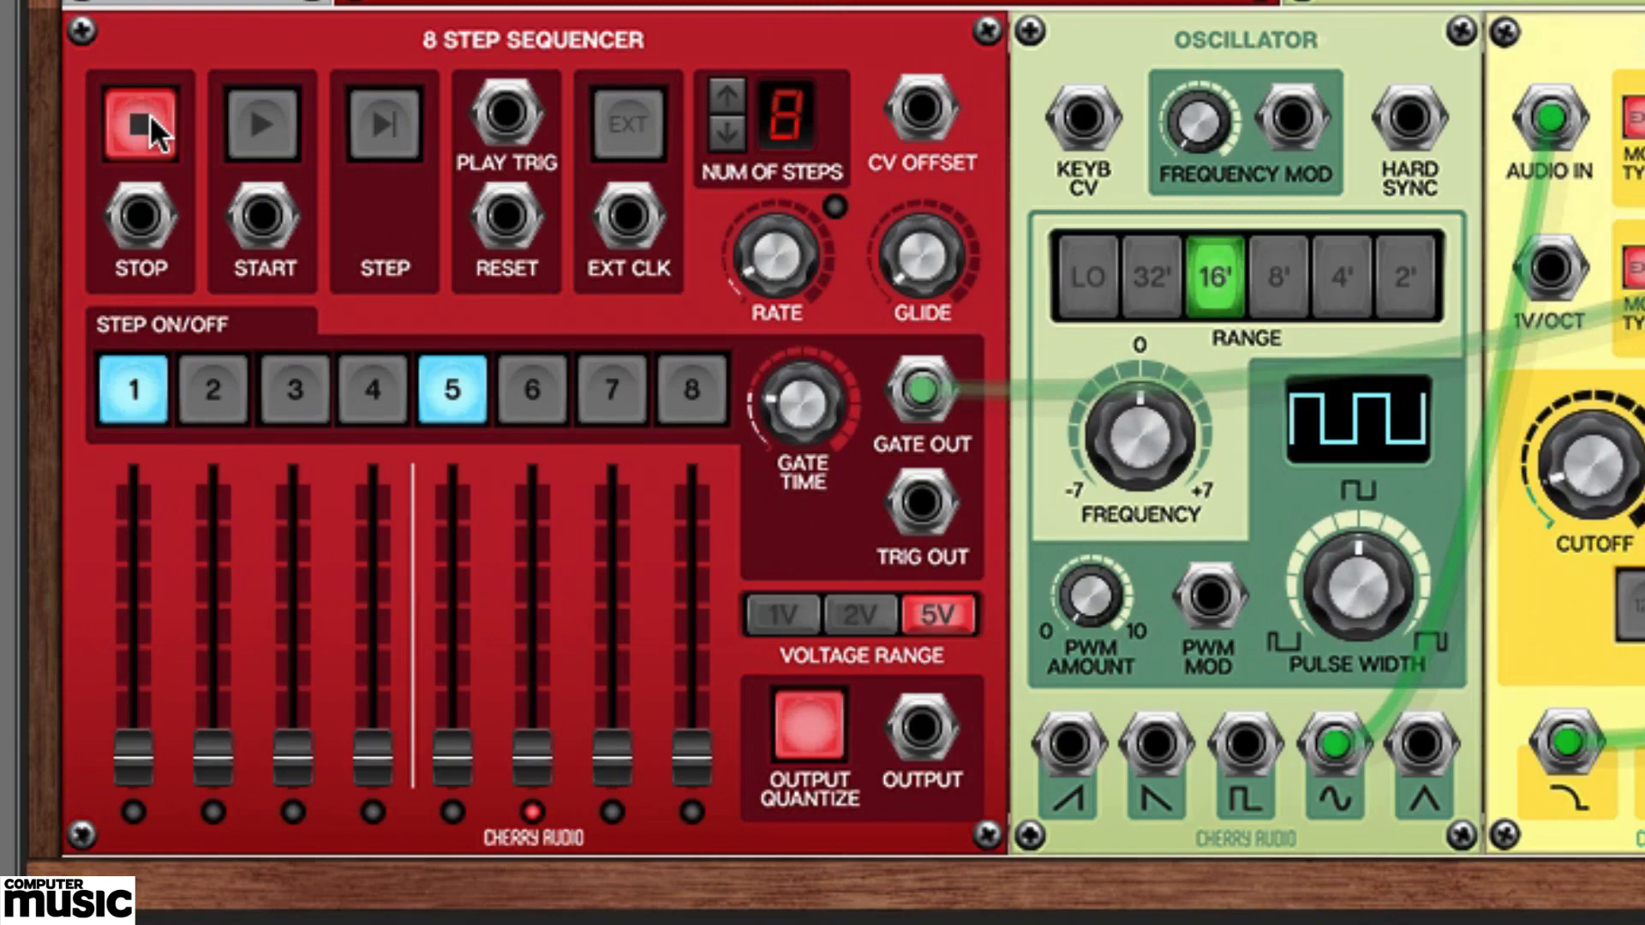
Patch the second sequencer's Ext Clk to the Sync Divider's Clock Out and its Stop and Start to the transport outputs, and enable external clock.
{"action": "left_click_drag", "start_coordinate": [624, 223], "coordinate": [109, 296]}
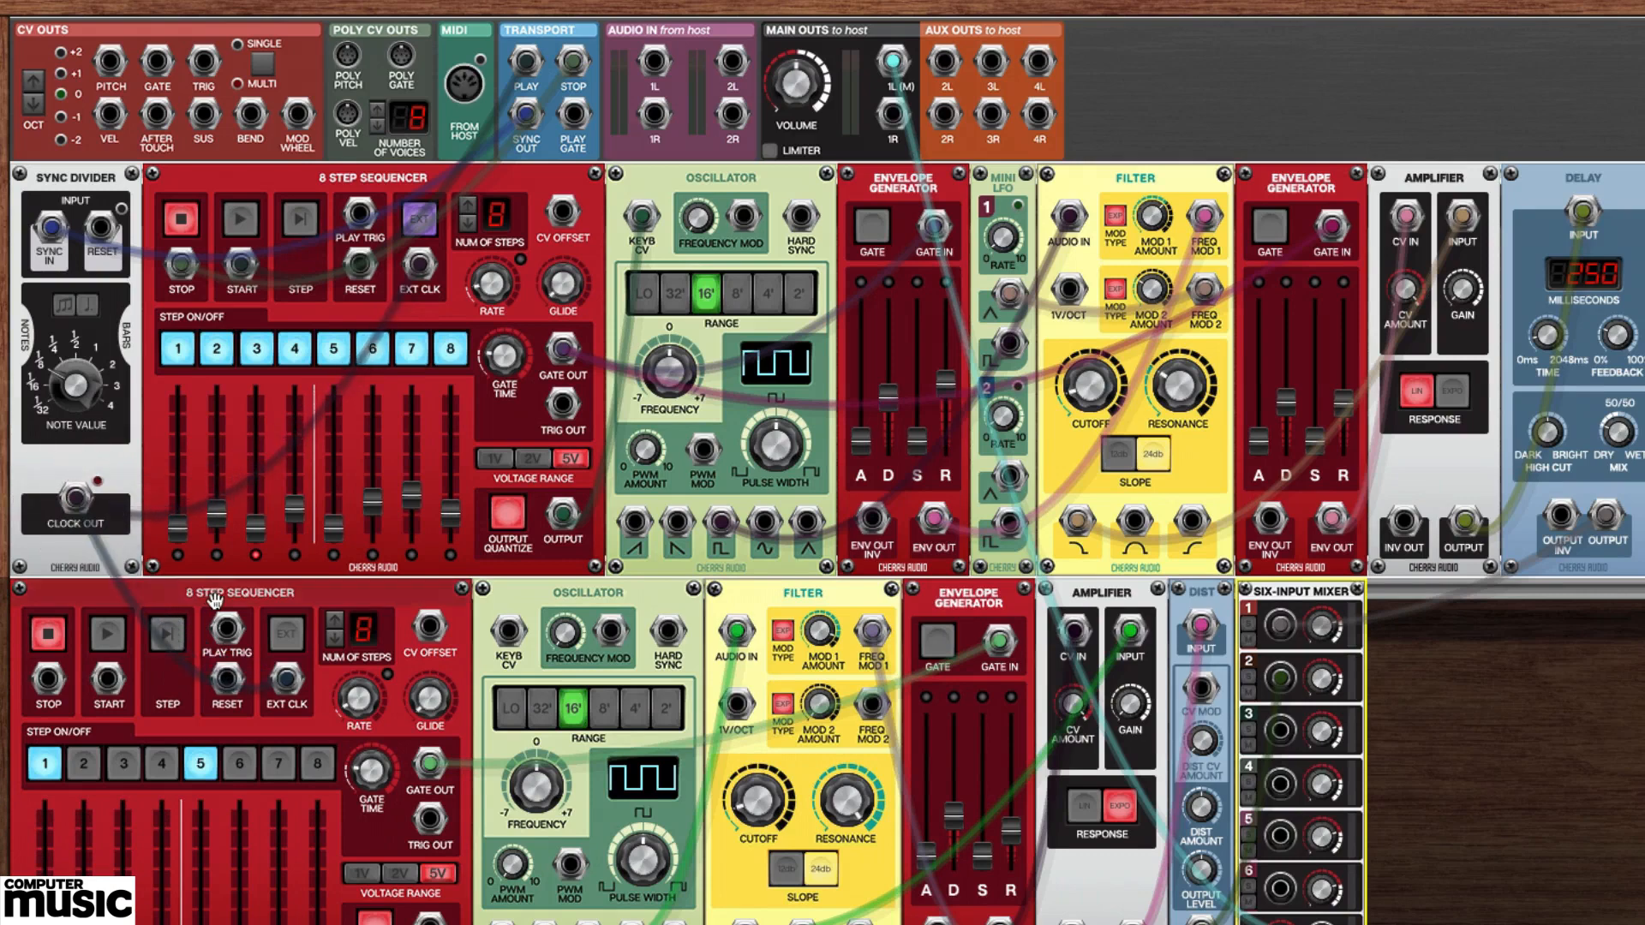
{"action": "left_click_drag", "start_coordinate": [48, 680], "coordinate": [572, 56]}
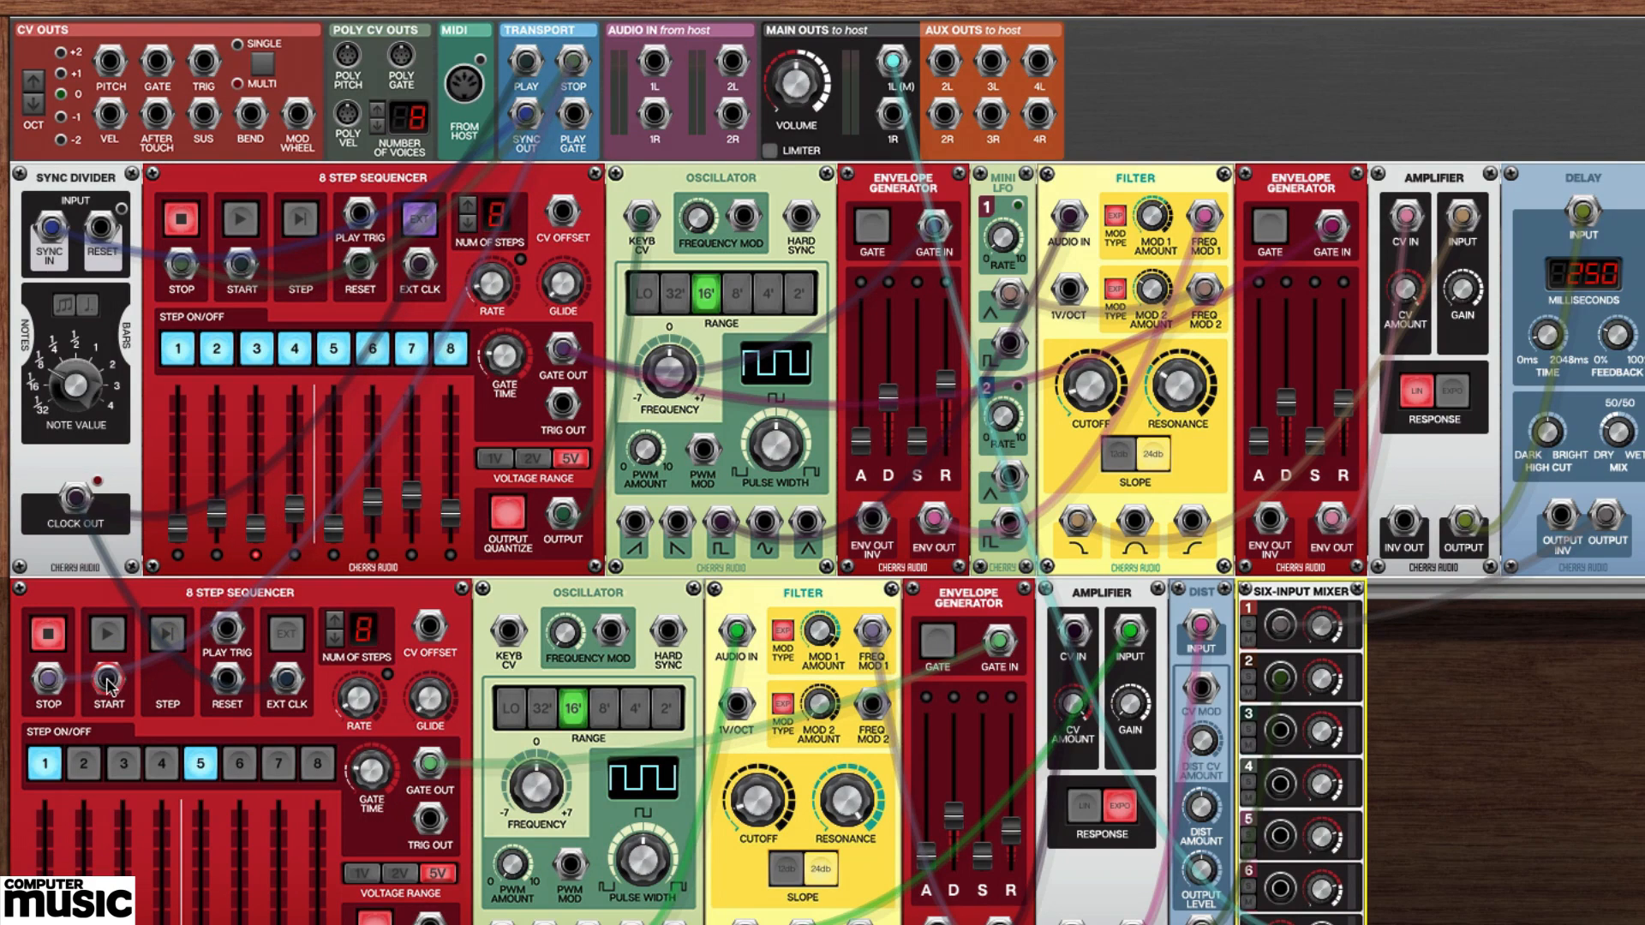
{"action": "left_click_drag", "start_coordinate": [107, 680], "coordinate": [531, 70]}
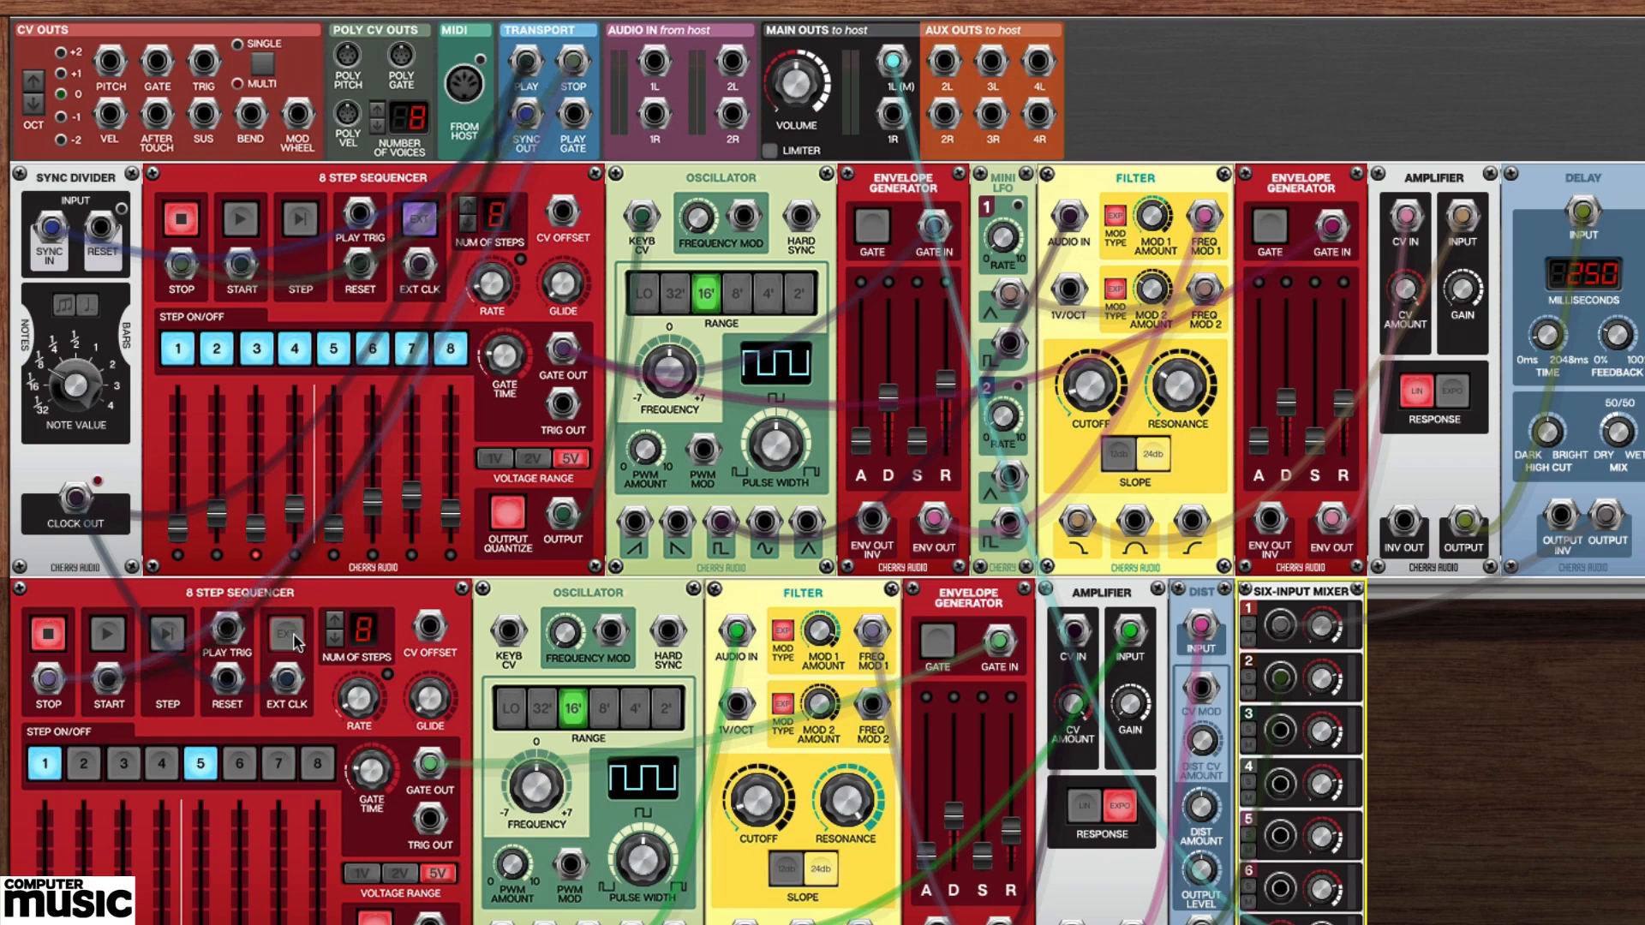
{"action": "left_click", "coordinate": [291, 639]}
With host playback running, slightly lengthen the second row envelope's decay and set the Distortion amount to 60.1%.
{"action": "key", "text": "space"}
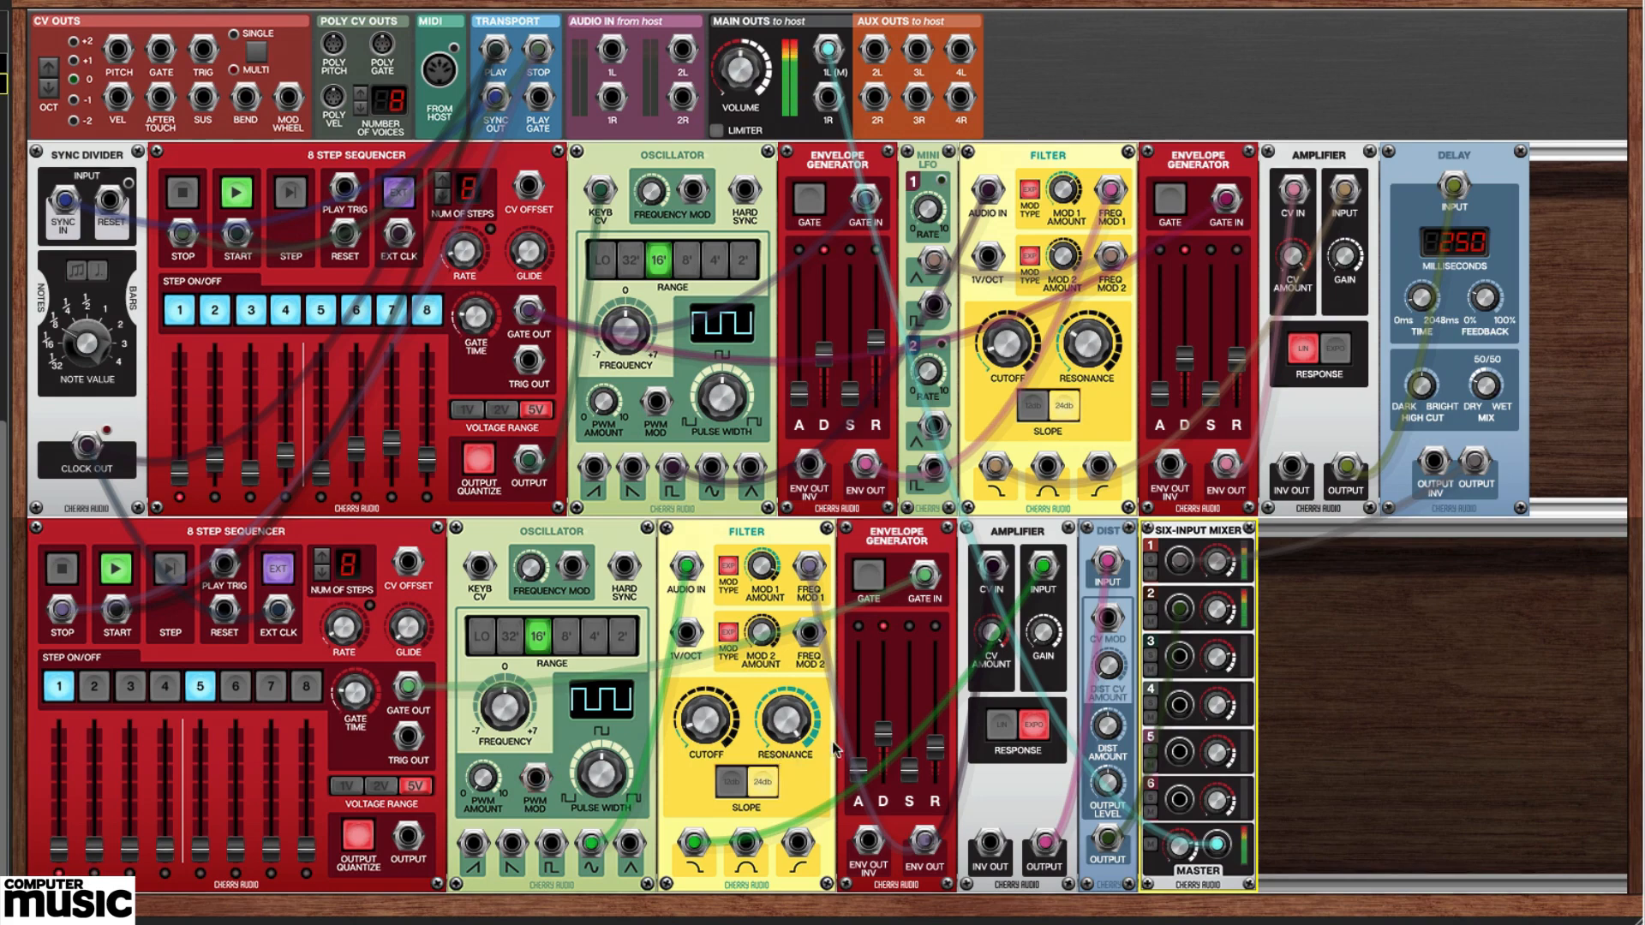
{"action": "left_click_drag", "start_coordinate": [881, 737], "coordinate": [881, 730]}
{"action": "left_click_drag", "start_coordinate": [1105, 724], "coordinate": [1108, 701]}
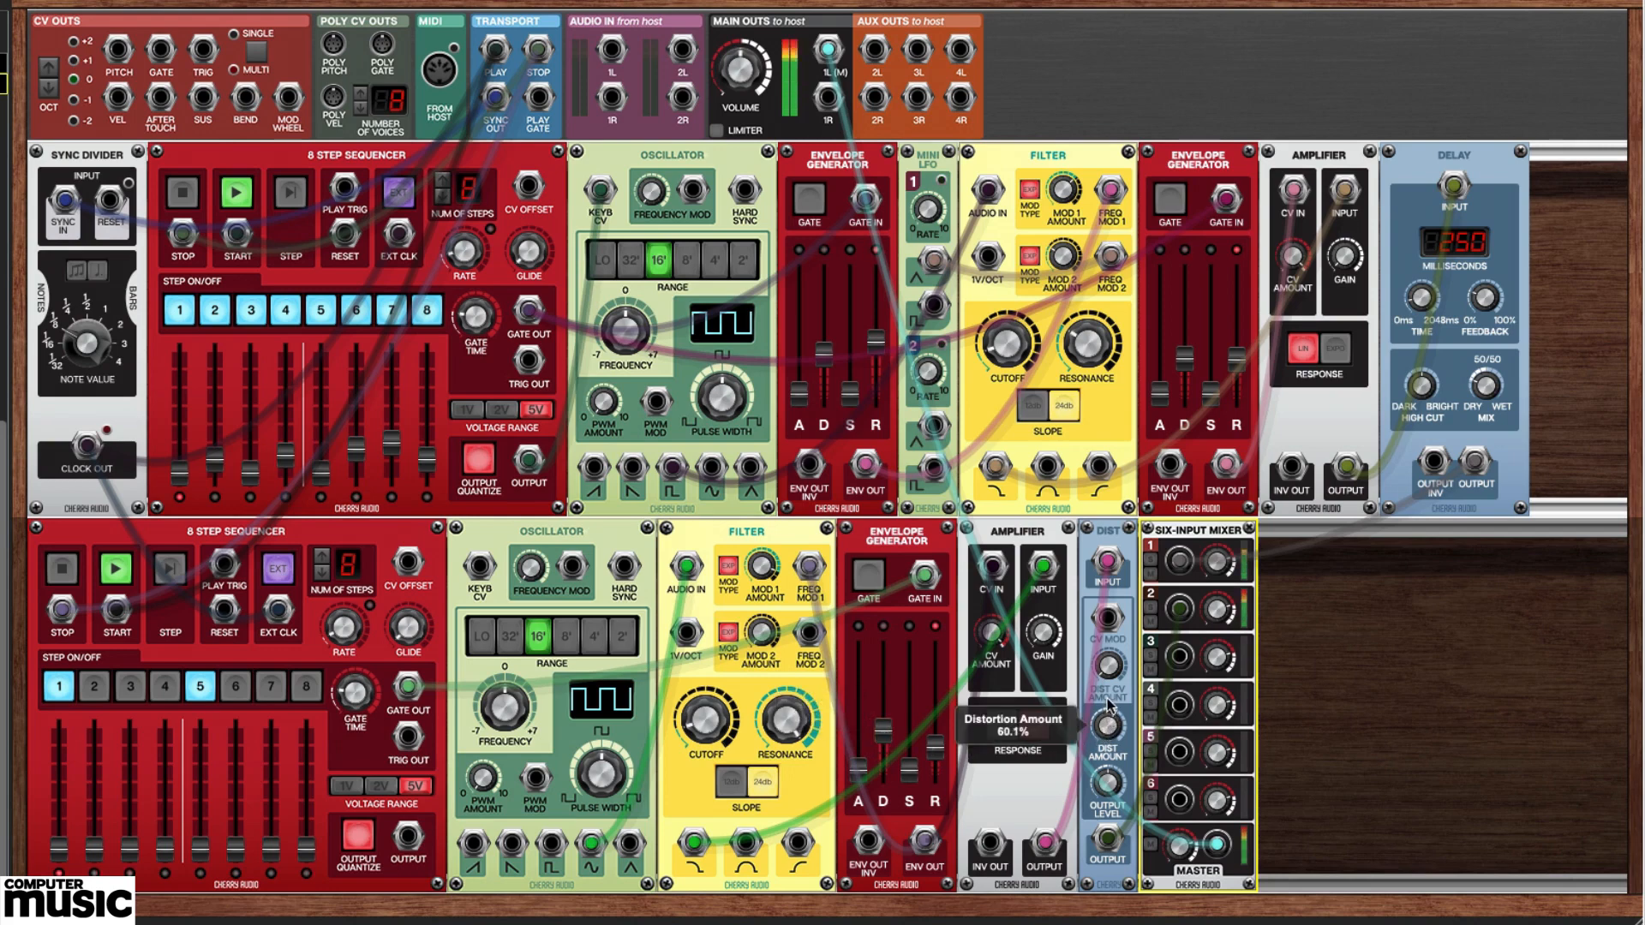
Set the mixer's input 1 level to -2.1 dB and the decay of the first row's second envelope to 881.9 ms.
{"action": "left_click_drag", "start_coordinate": [1215, 612], "coordinate": [1212, 581]}
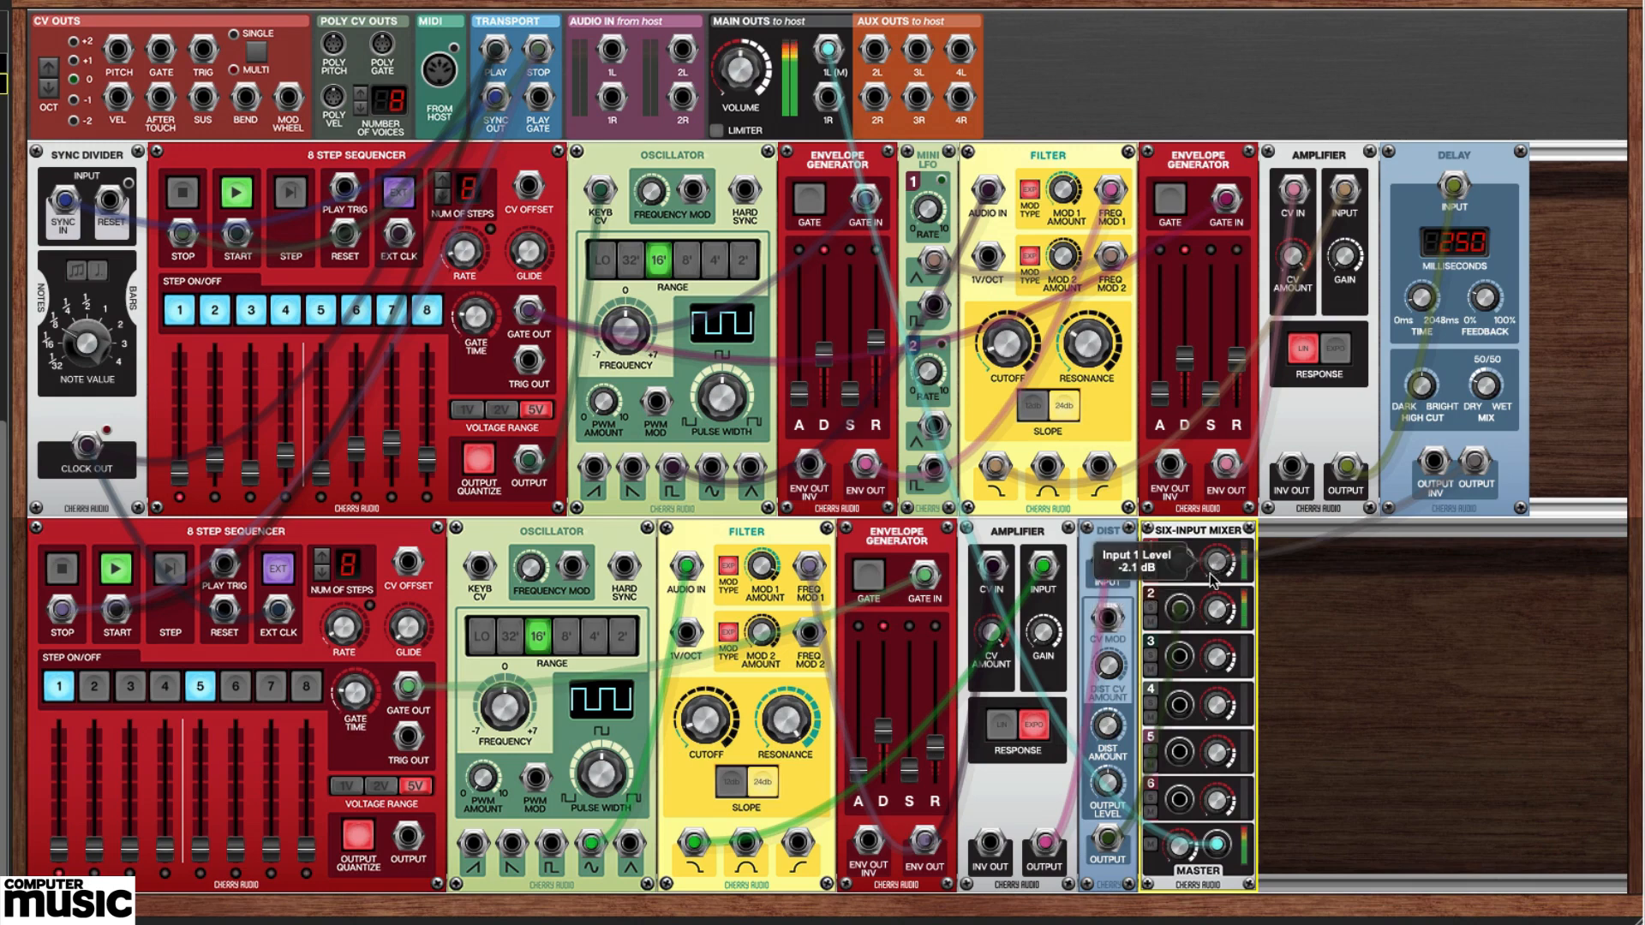
{"action": "mouse_move", "coordinate": [1188, 362]}
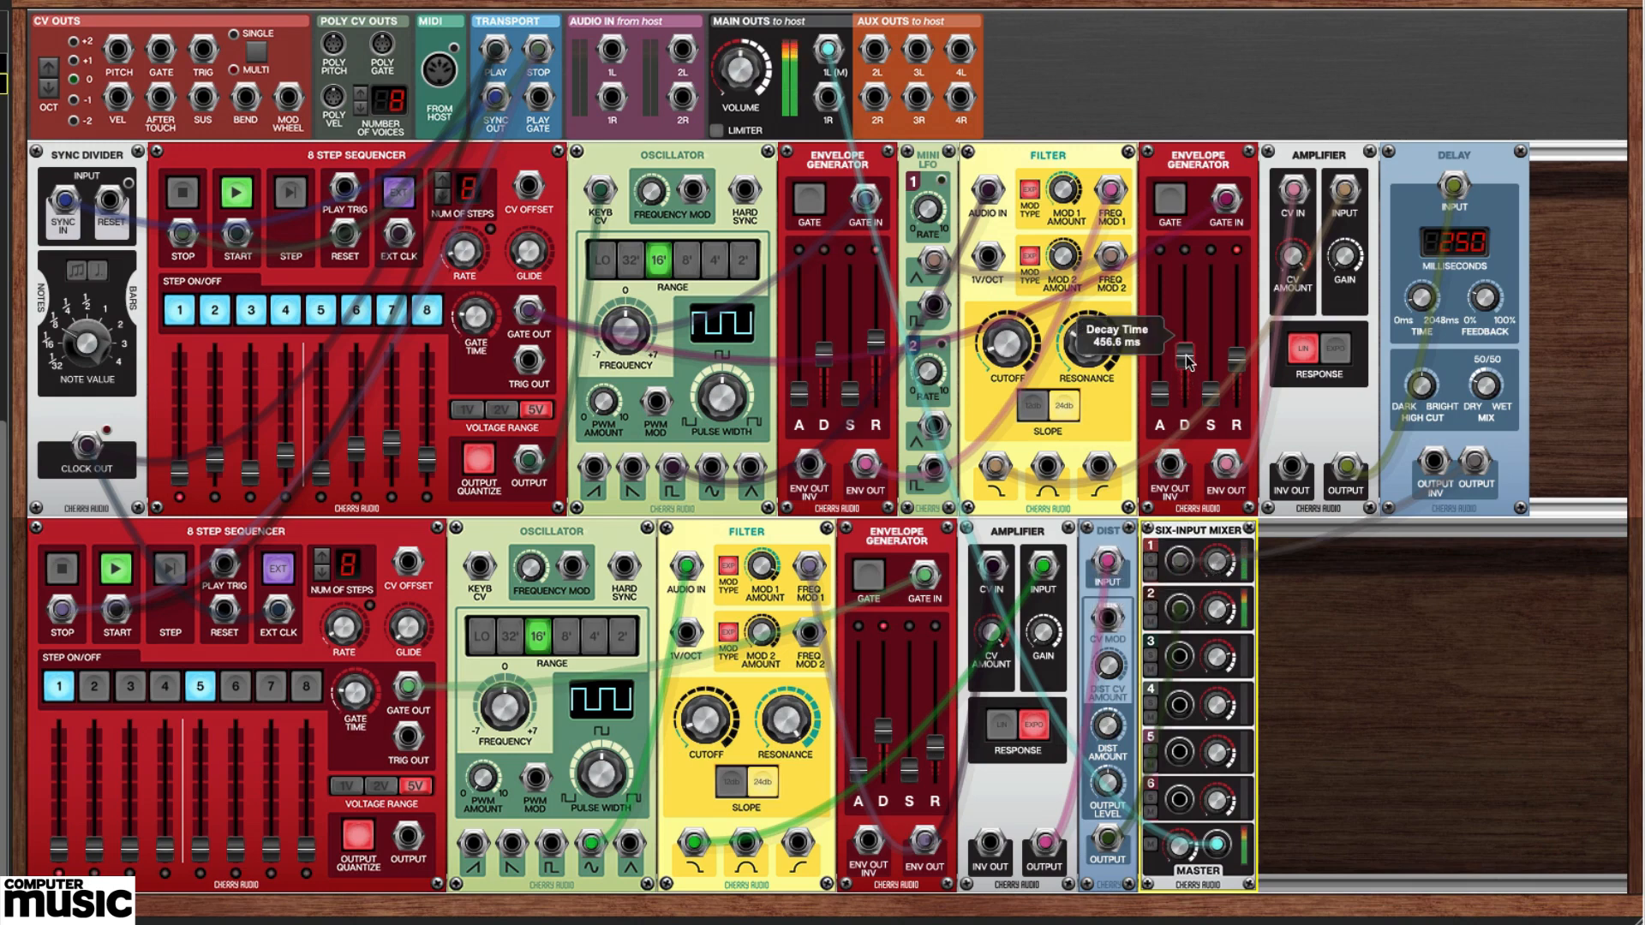
{"action": "left_click_drag", "start_coordinate": [1187, 361], "coordinate": [1186, 351]}
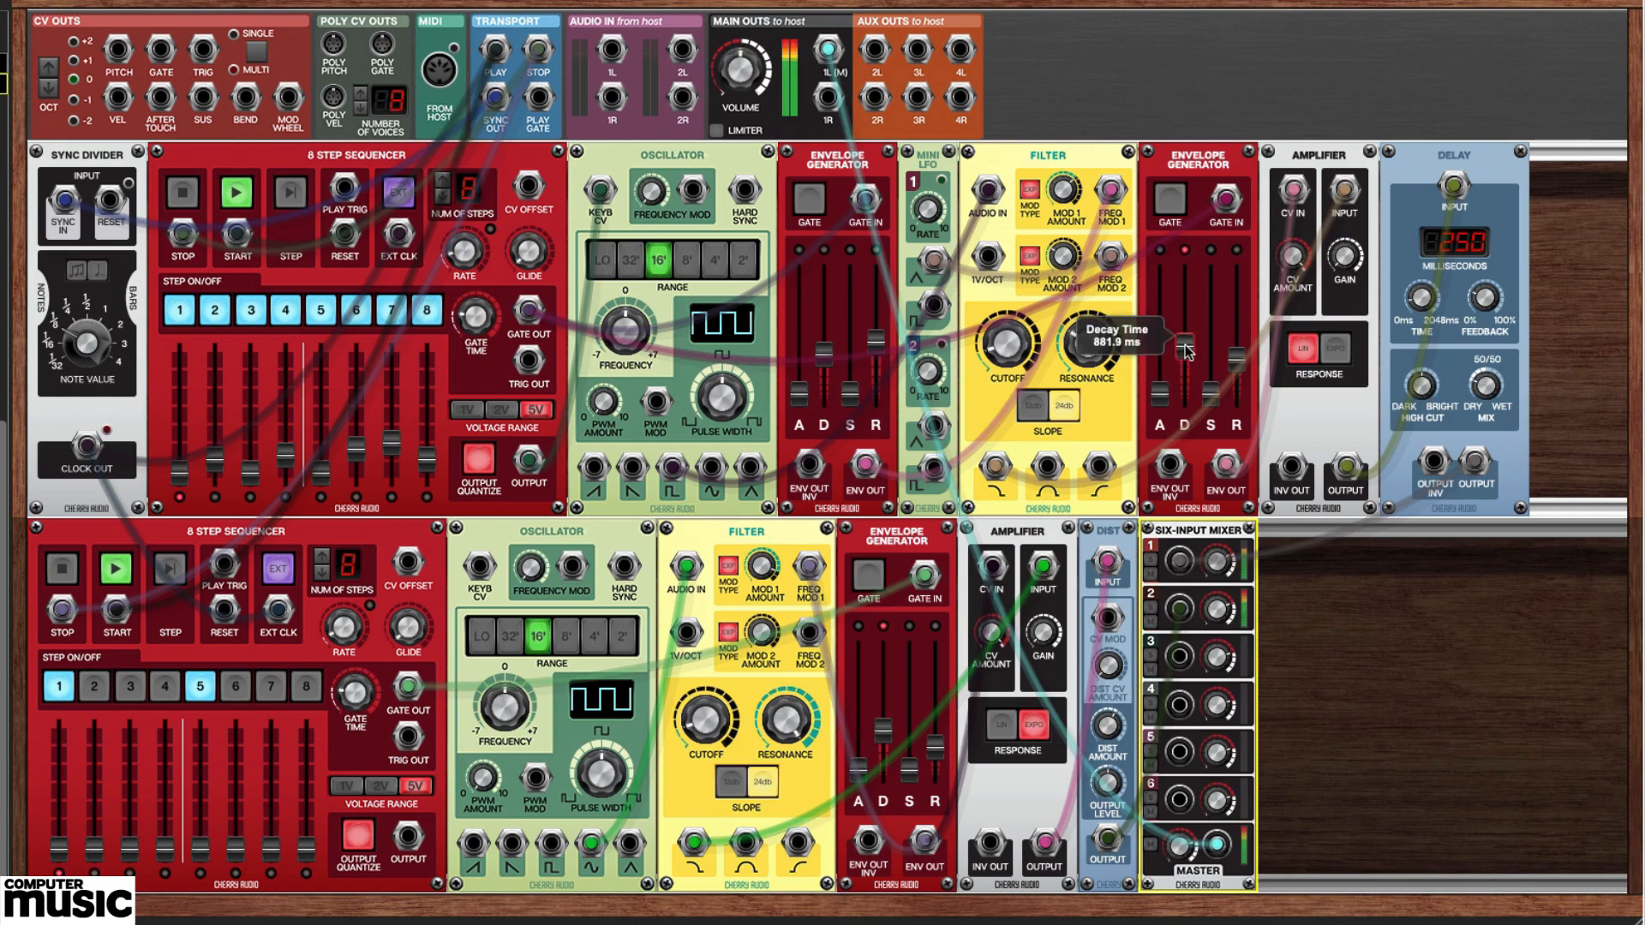